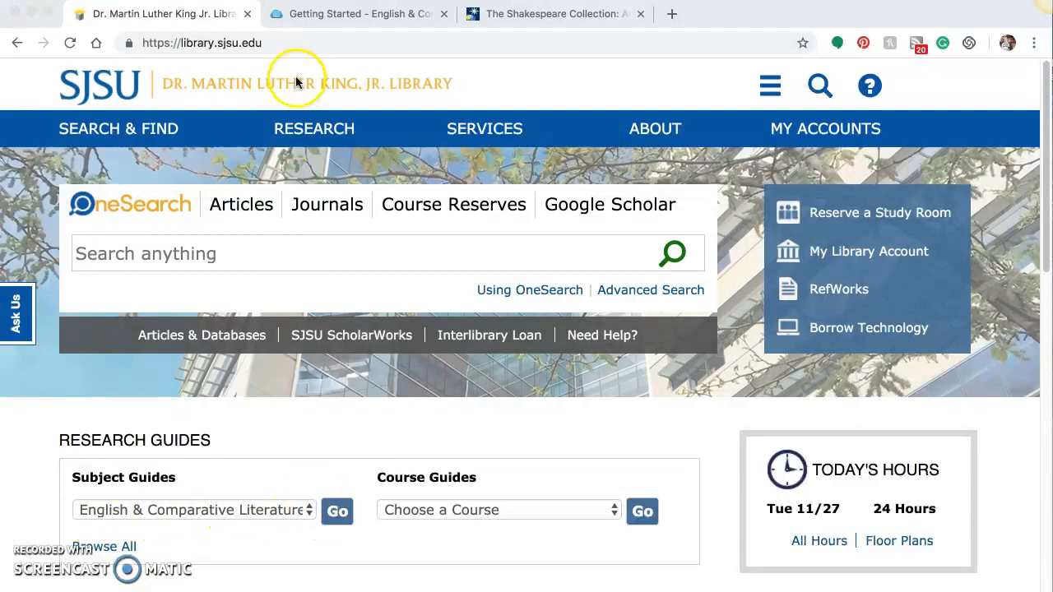
Open the Journal Articles page of the English & Comparative Literature research guide and look through its list of literature databases
left_click(299, 15)
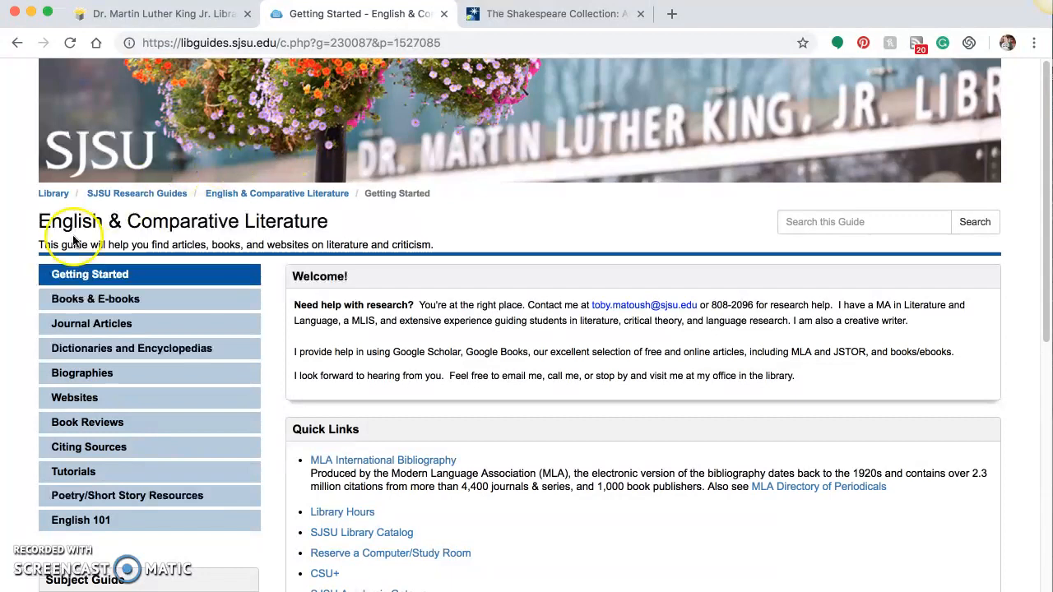
left_click(55, 333)
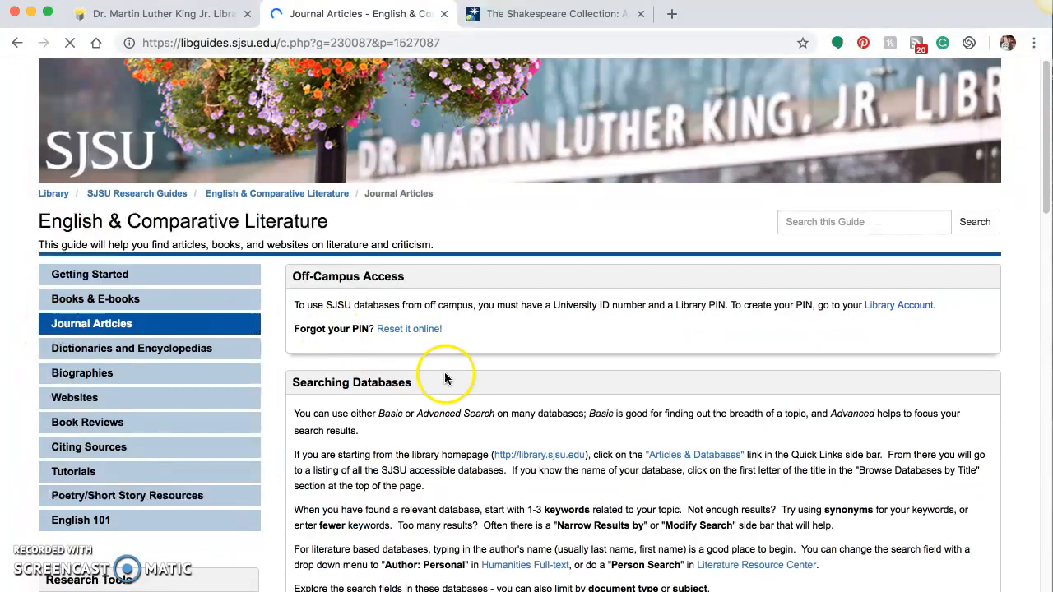
scroll(496, 511, "down", 3)
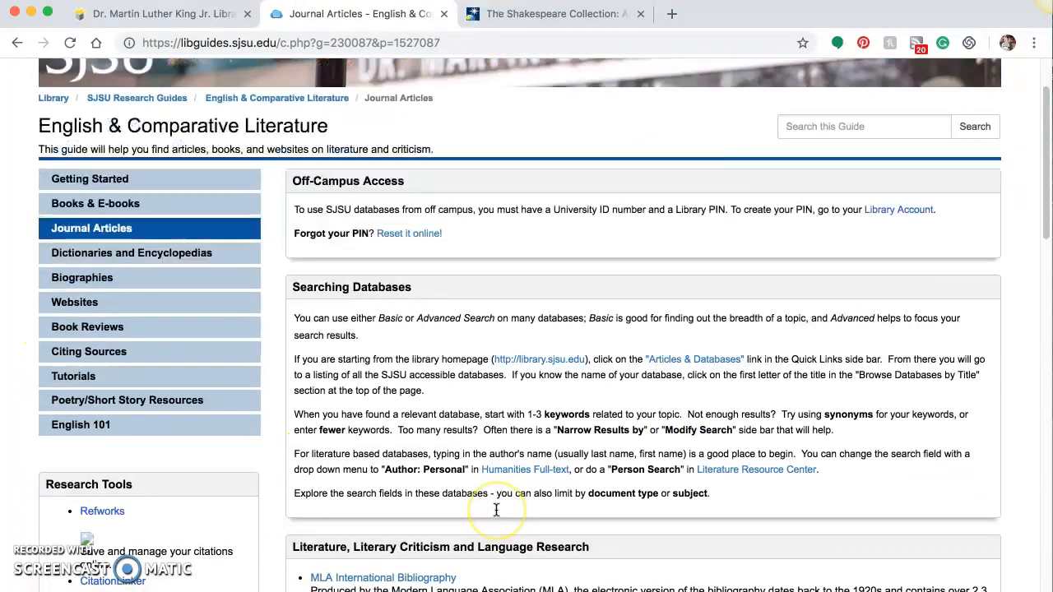
scroll(496, 510, "down", 10)
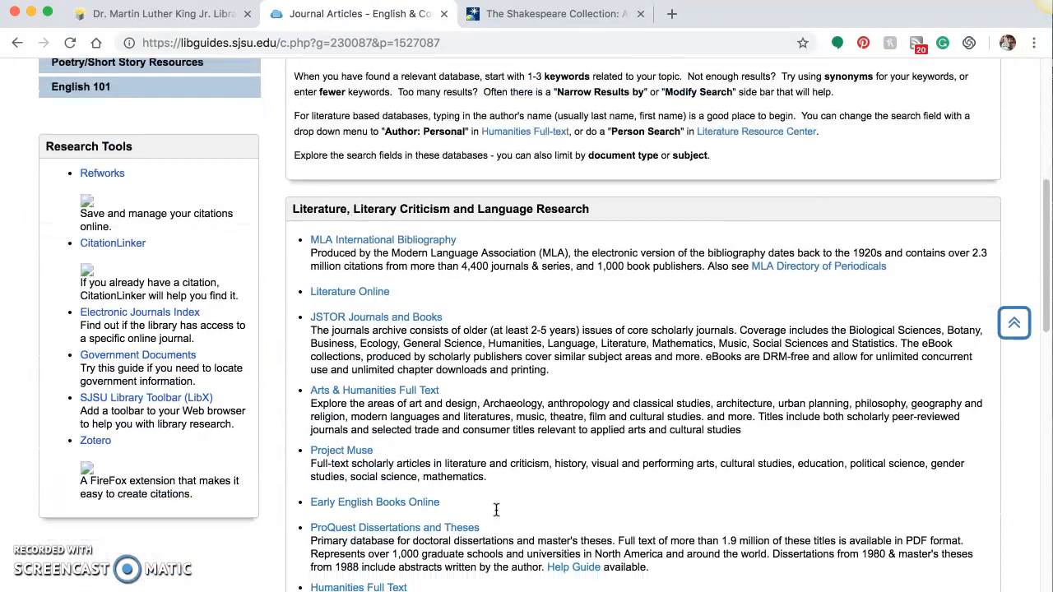
scroll(496, 510, "down", 3)
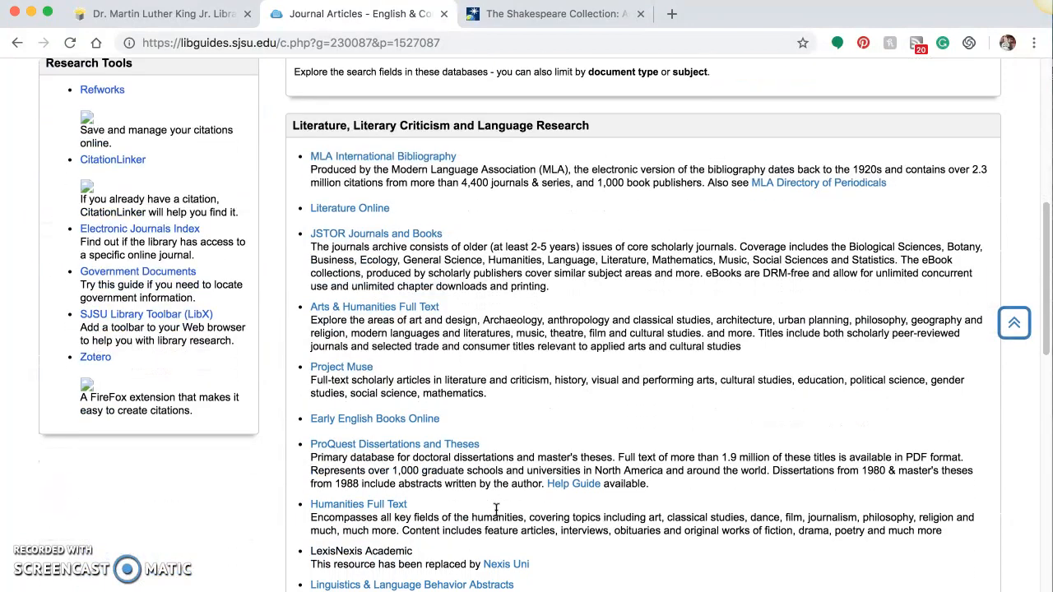
scroll(496, 510, "down", 4)
scroll(496, 510, "down", 2)
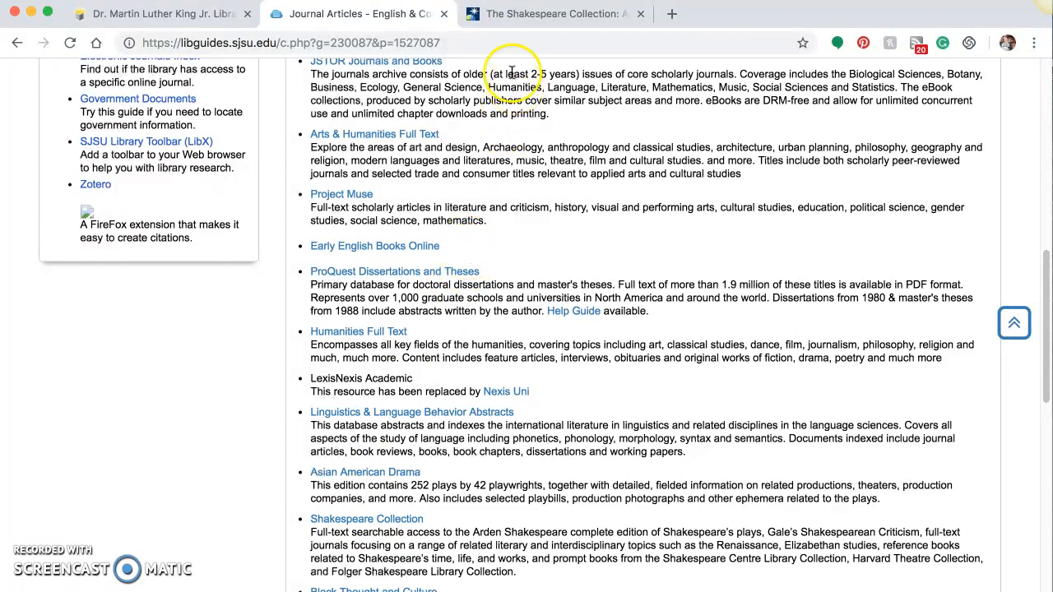
Switch to The Shakespeare Collection database and open its Basic Search form
left_click(520, 14)
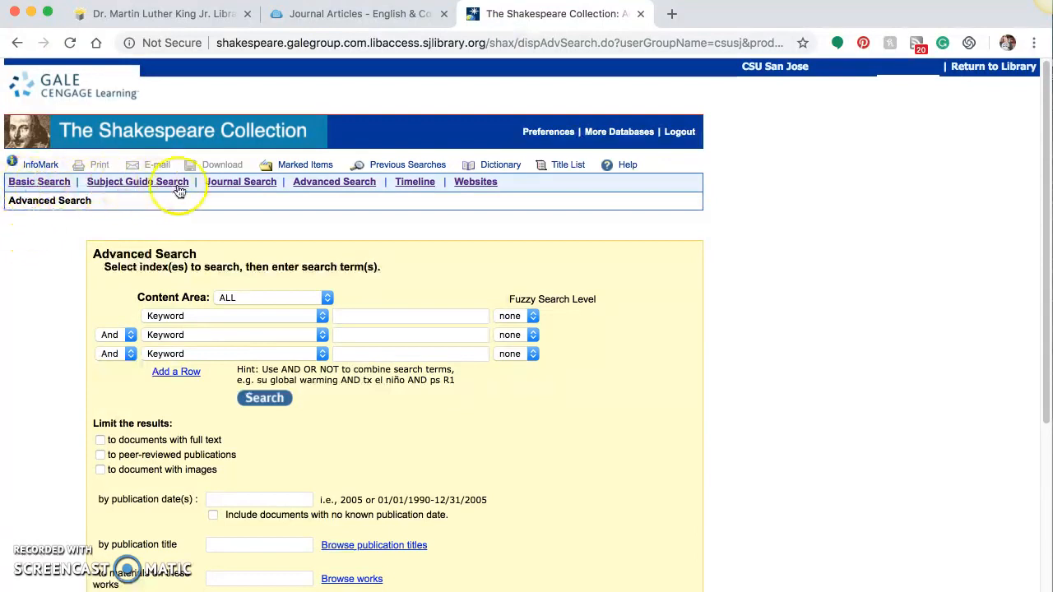
left_click(59, 188)
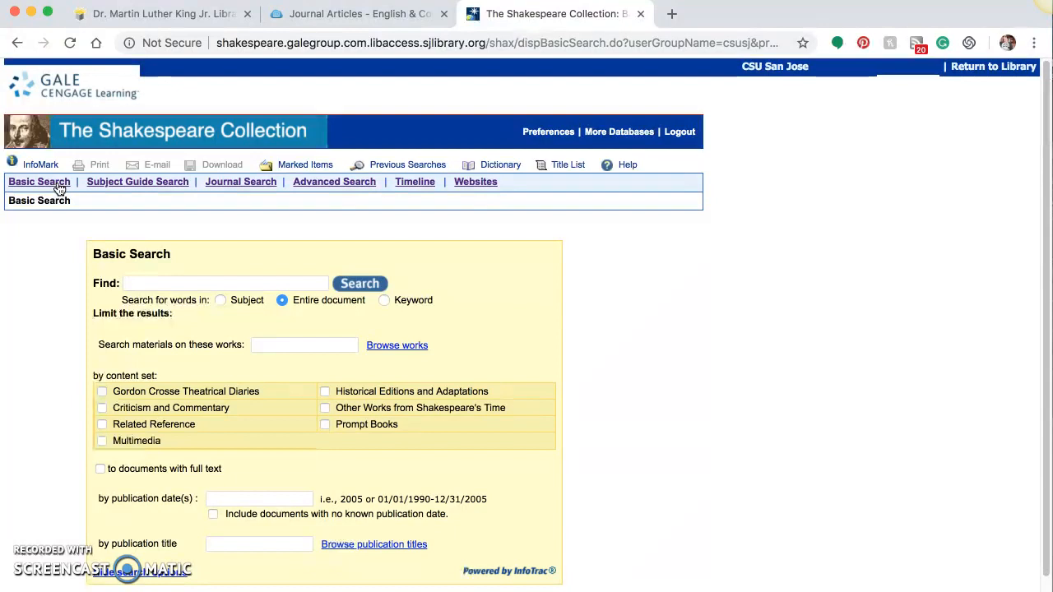
scroll(29, 378, "down", 1)
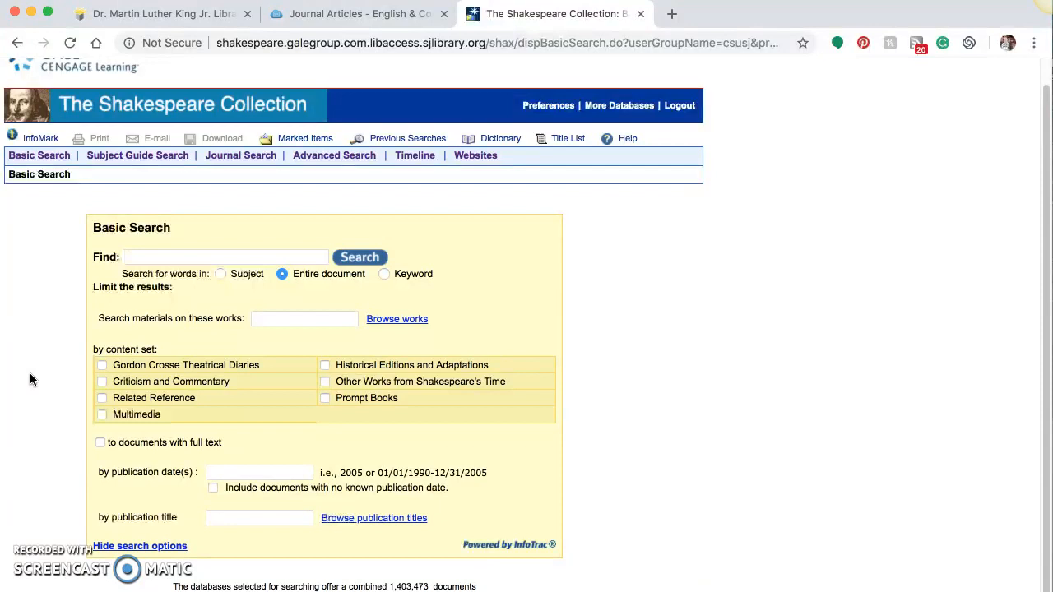
left_click(144, 258)
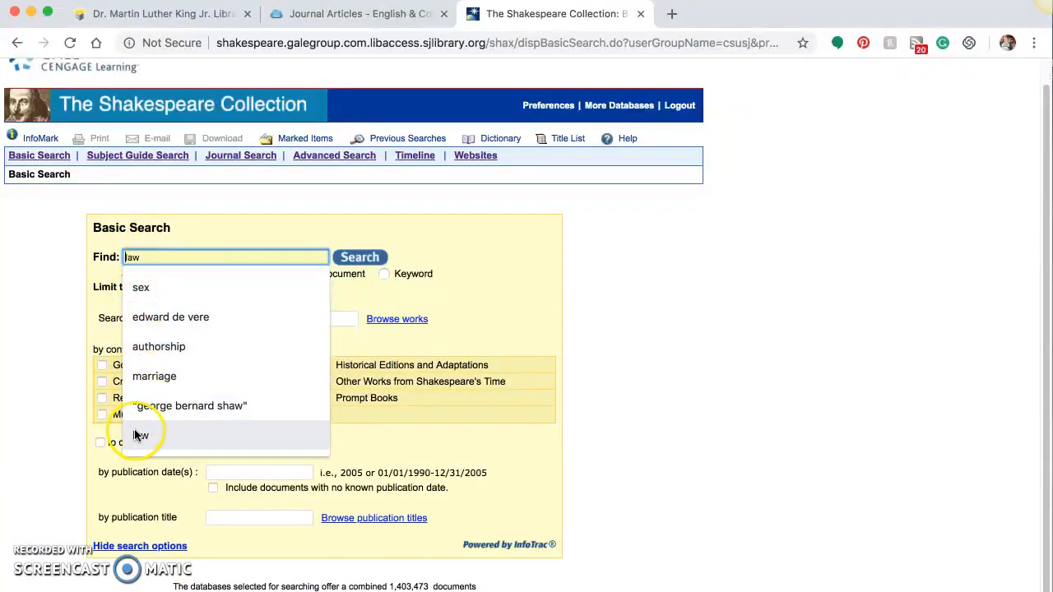
left_click(52, 287)
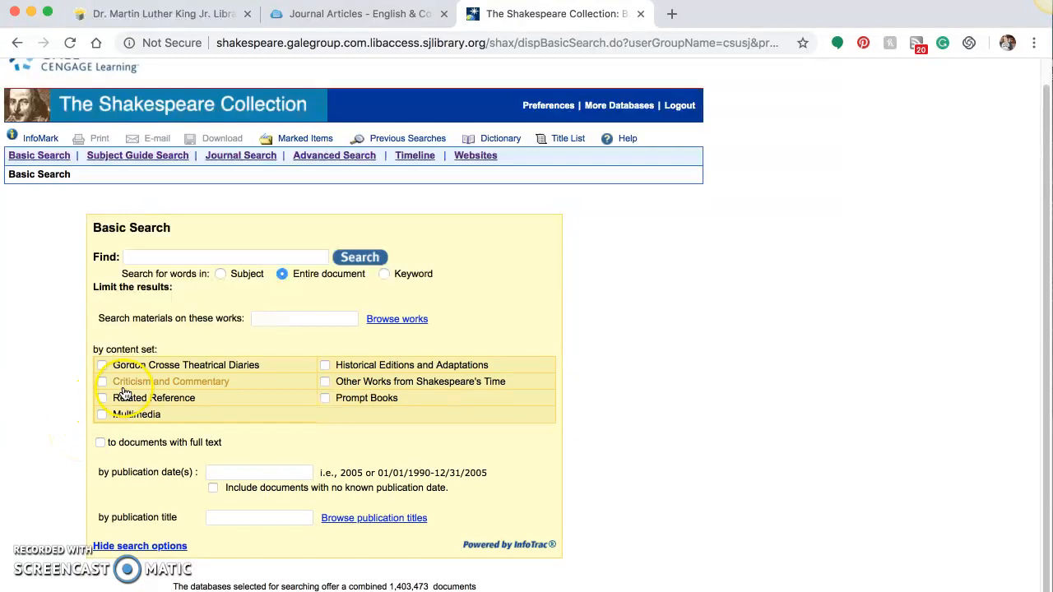
mouse_move(126, 392)
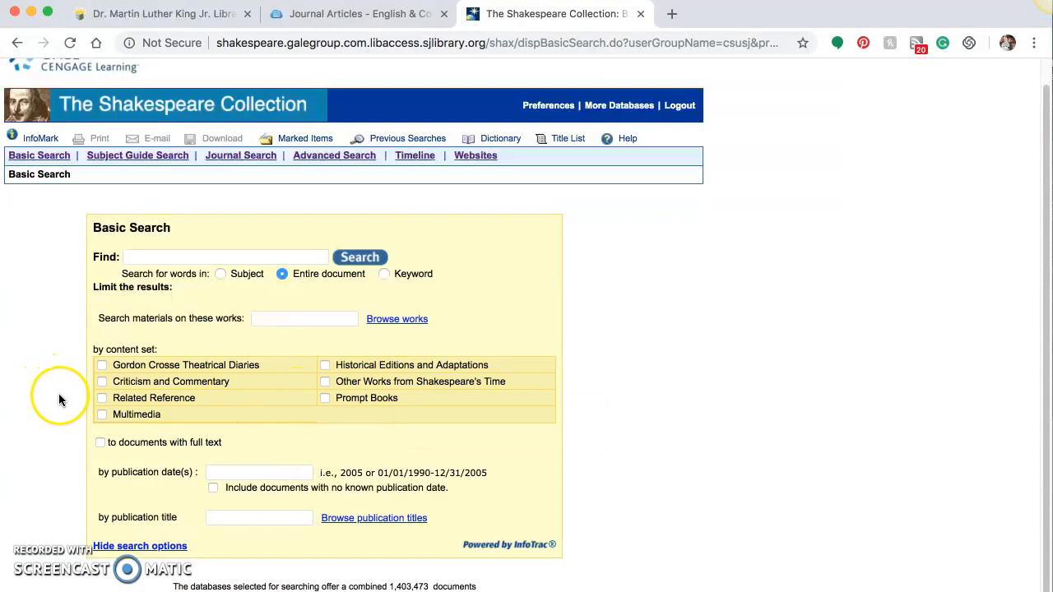
left_click(80, 457)
Run a basic search for "edward de vere" in the entire document
left_click(146, 255)
left_click(145, 321)
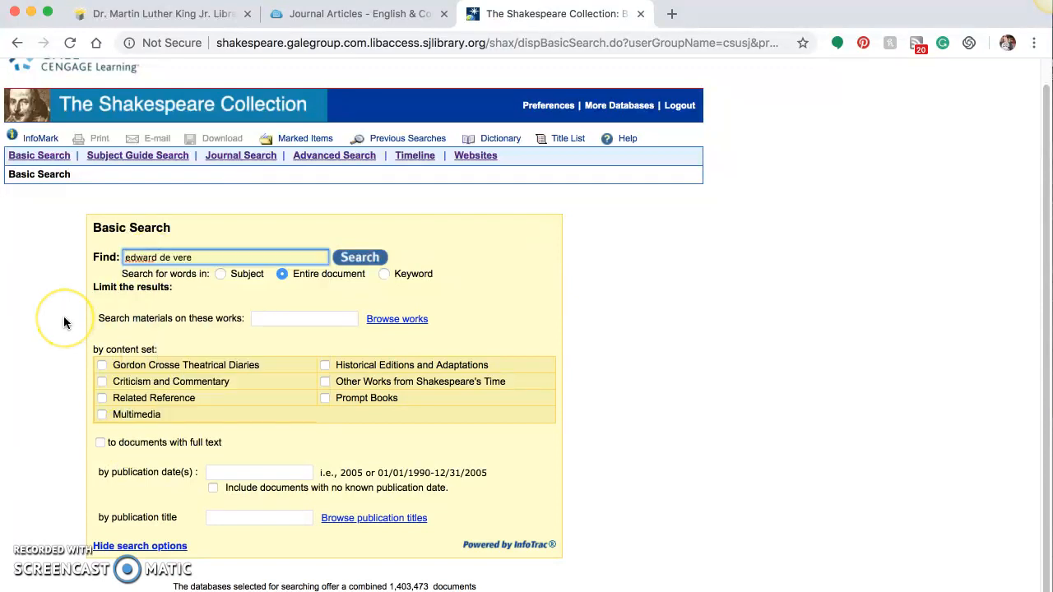
left_click(371, 260)
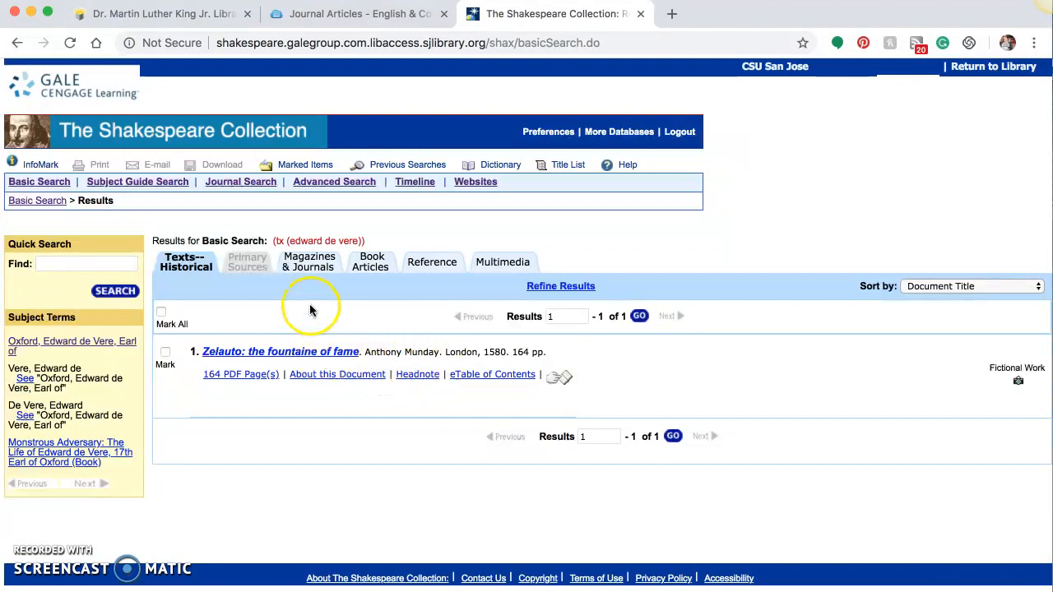
Review the Magazines & Journals, Book Articles, Reference and Multimedia results, then return to Magazines & Journals
left_click(309, 264)
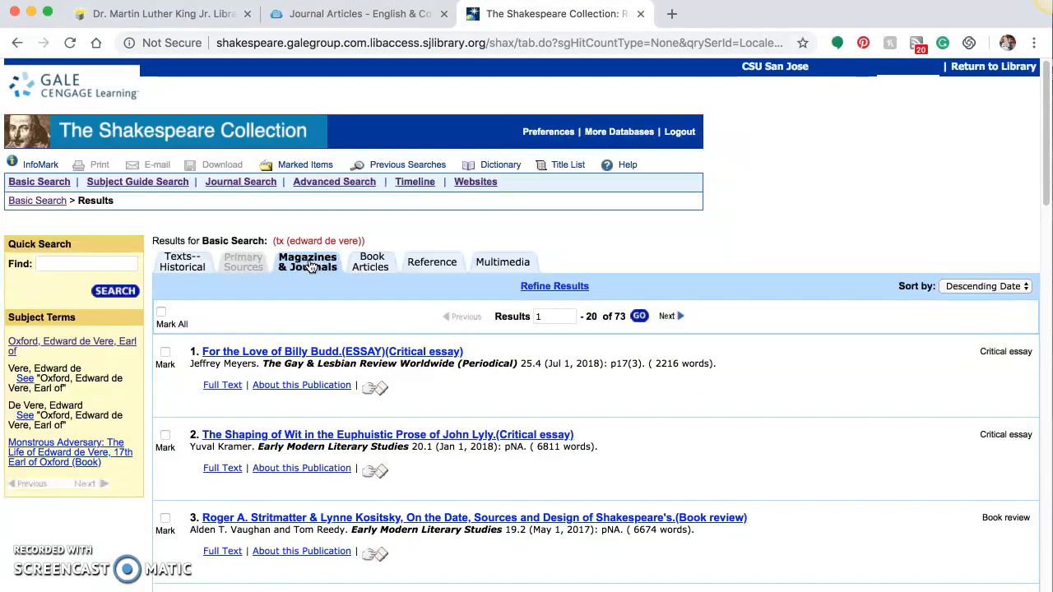
left_click(372, 269)
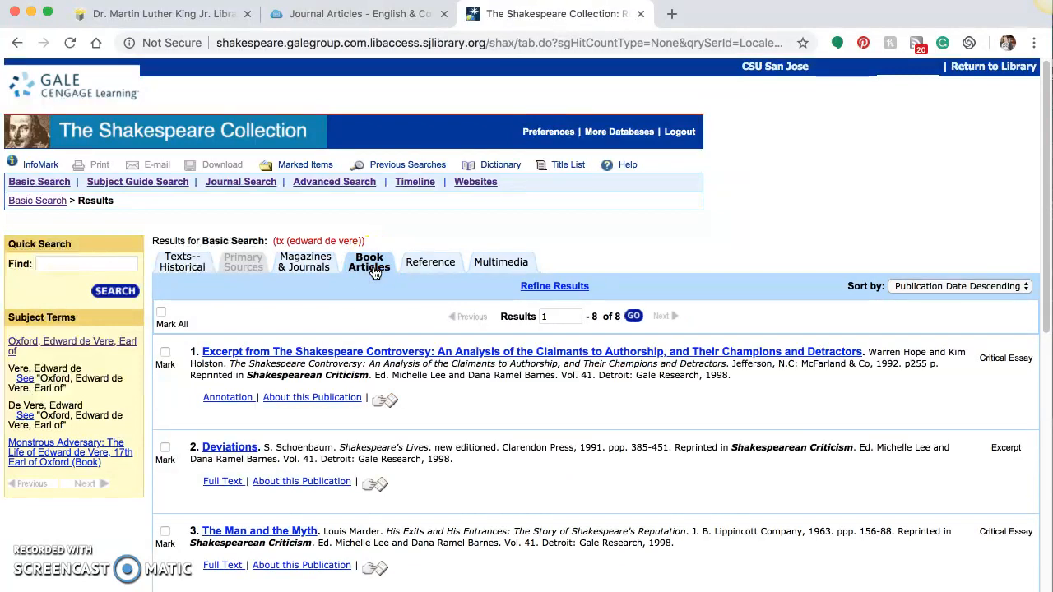
left_click(430, 263)
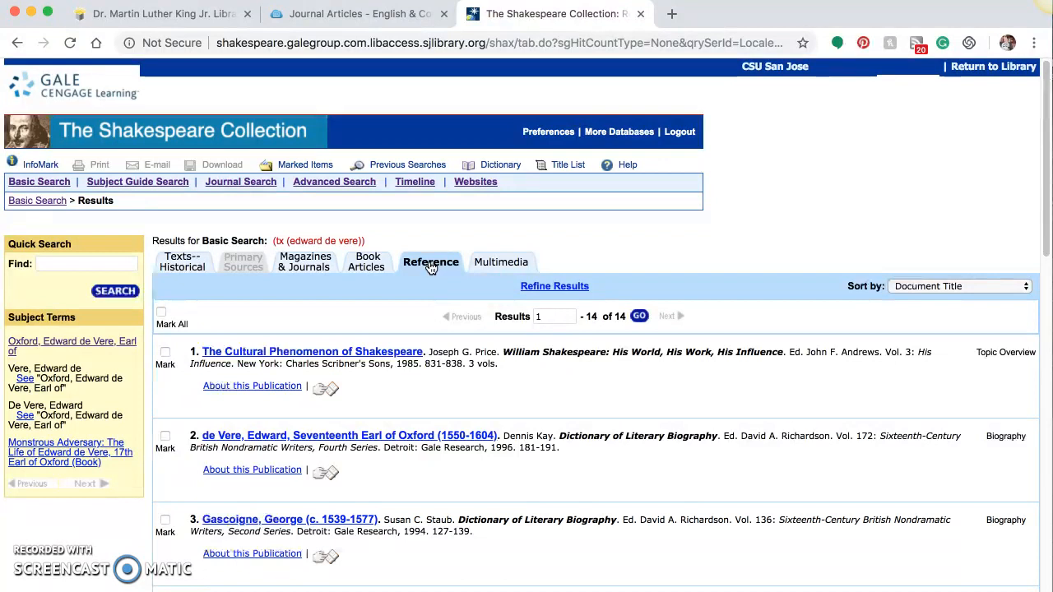
left_click(510, 268)
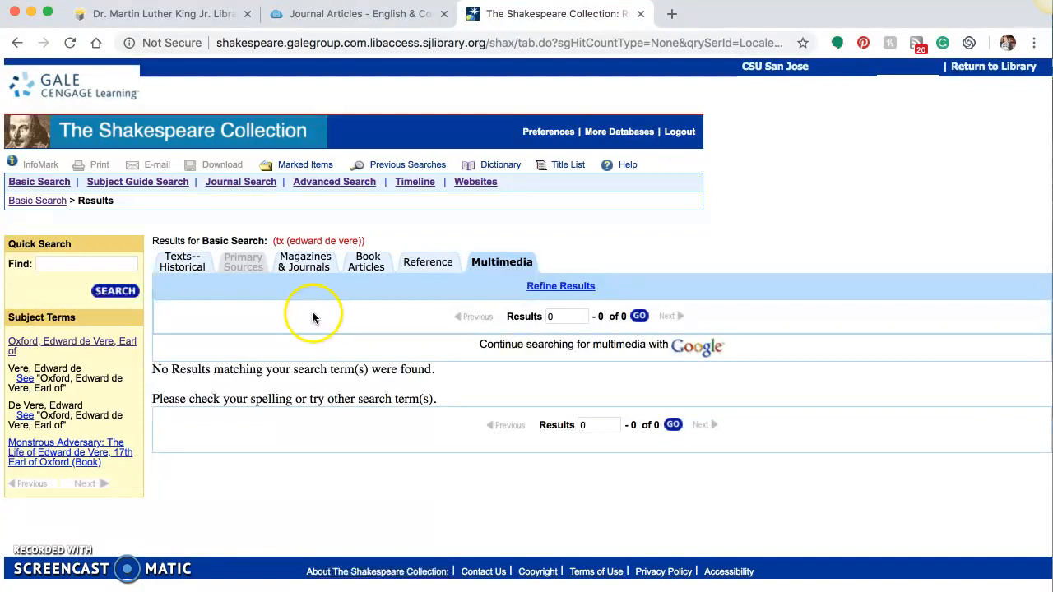
left_click(304, 268)
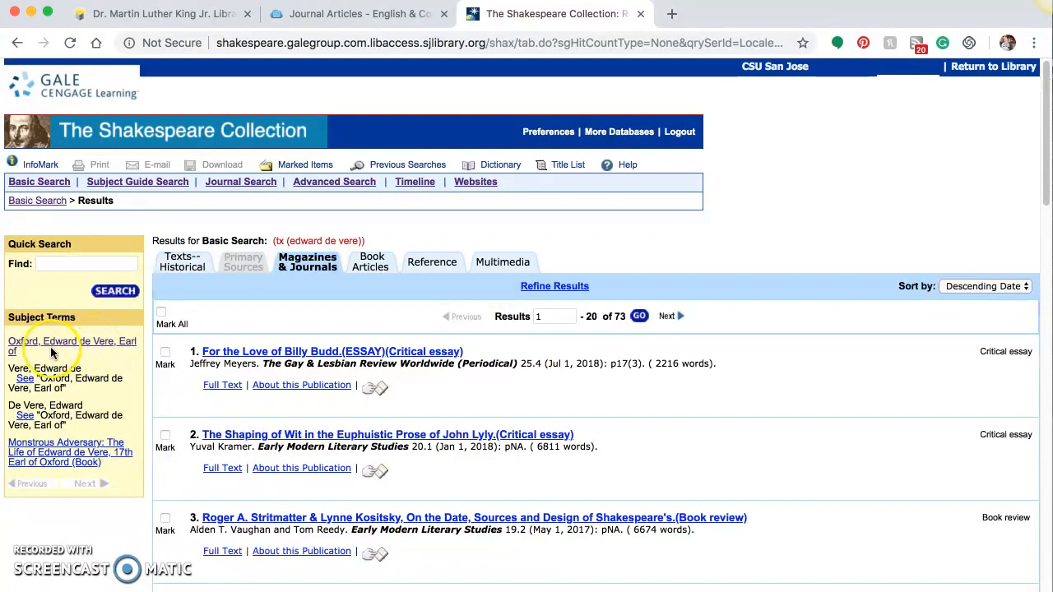
Narrow the results to the subject term "Oxford, Edward de Vere, Earl of" and look through the listed articles
left_click(96, 349)
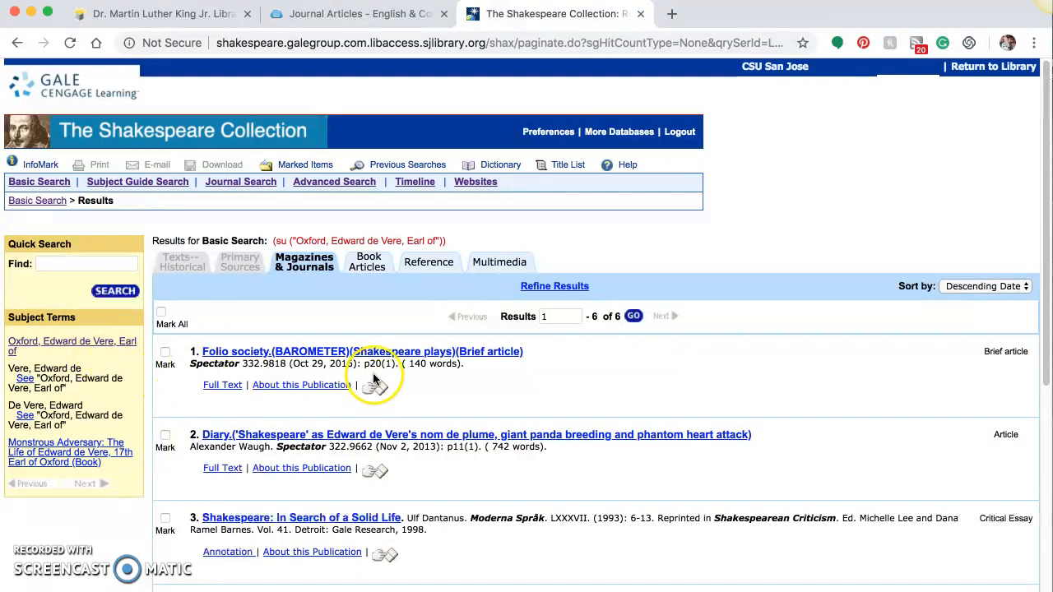
scroll(477, 386, "down", 2)
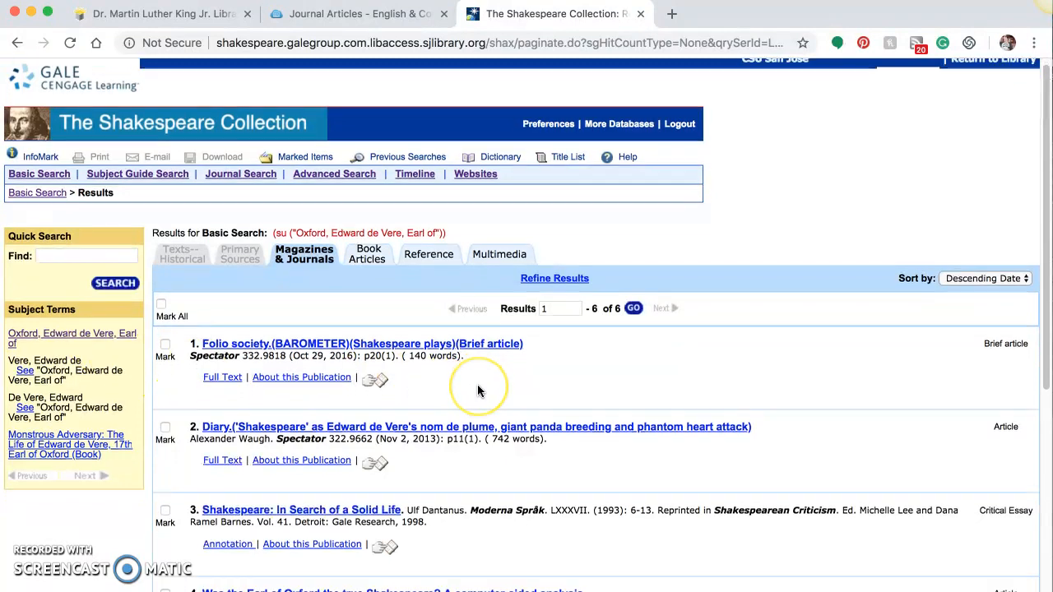
scroll(477, 391, "down", 4)
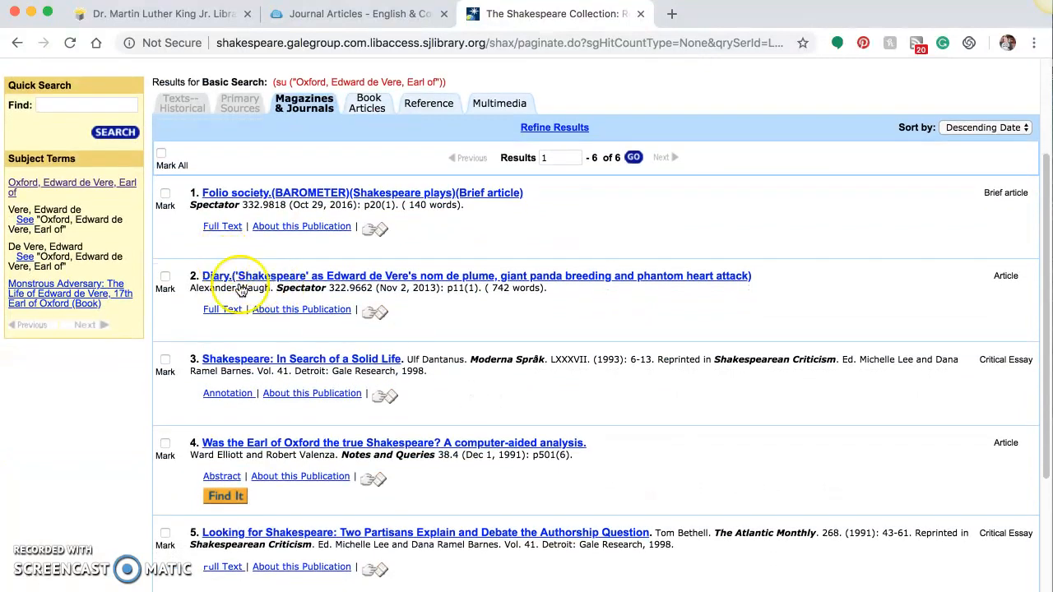
scroll(249, 288, "down", 1)
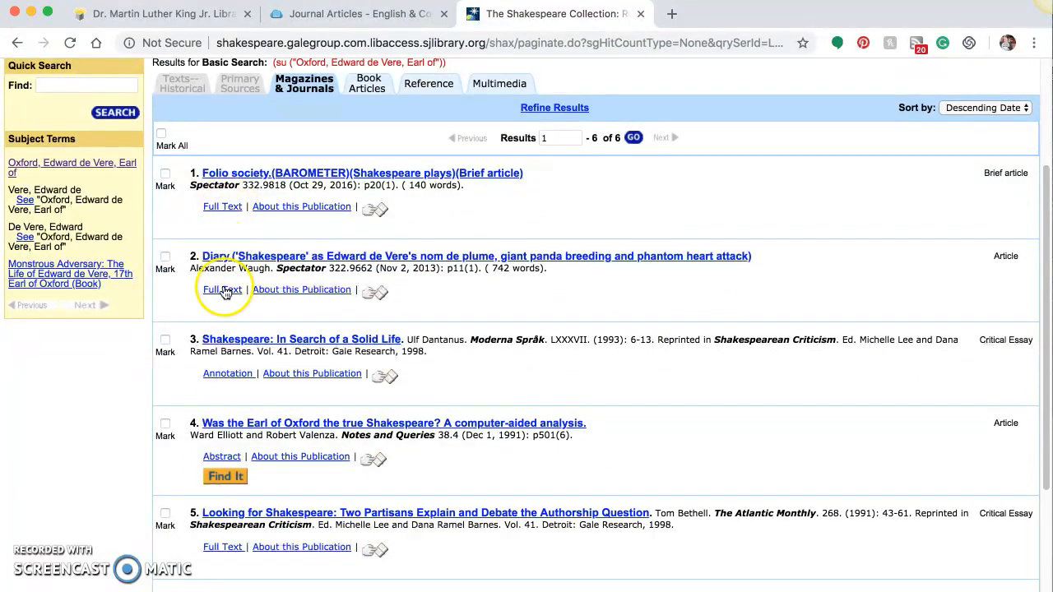
scroll(212, 387, "down", 1)
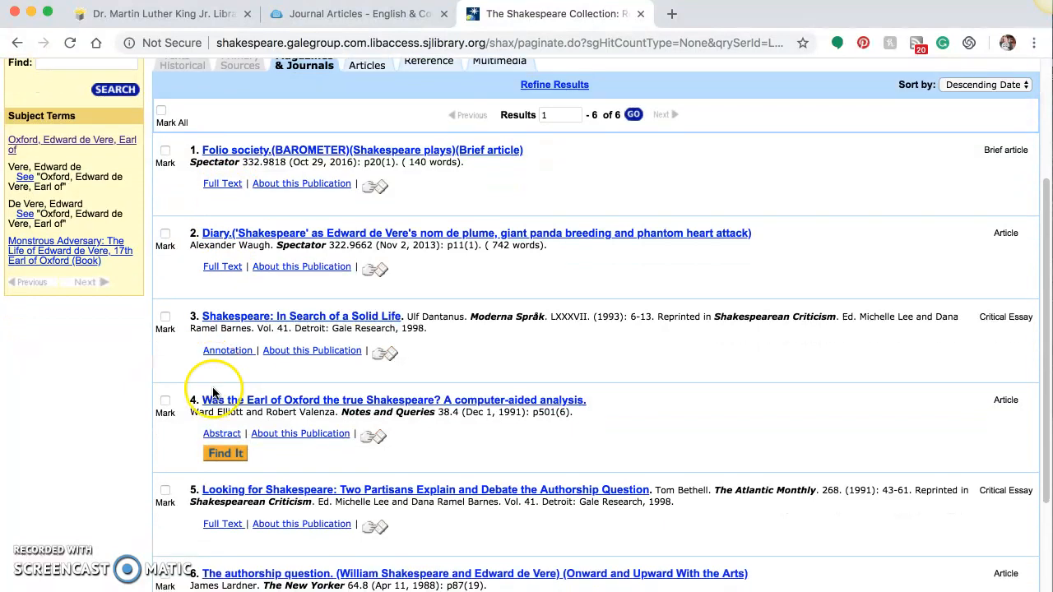
Open the full text of "Looking for Shakespeare: Two Partisans Explain and Debate the Authorship Question" and skim the essay
left_click(215, 527)
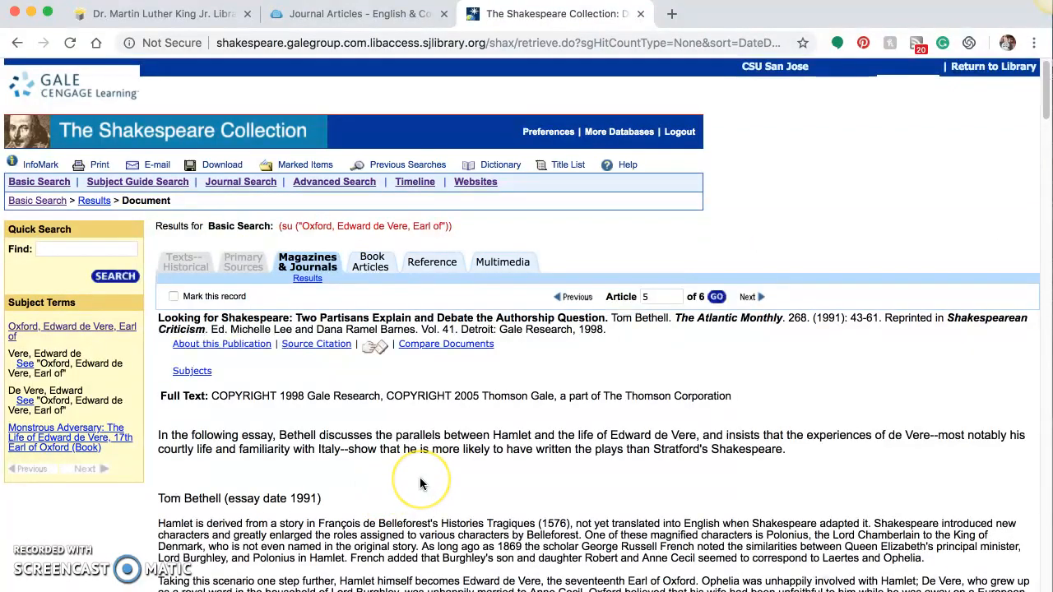
scroll(417, 485, "down", 5)
scroll(421, 484, "down", 8)
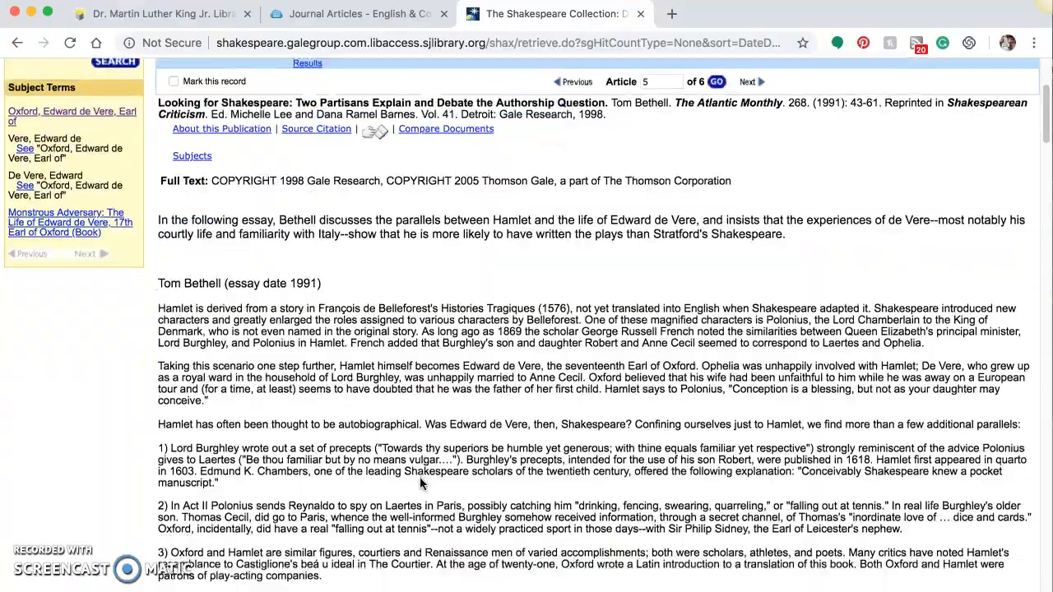
scroll(421, 484, "down", 20)
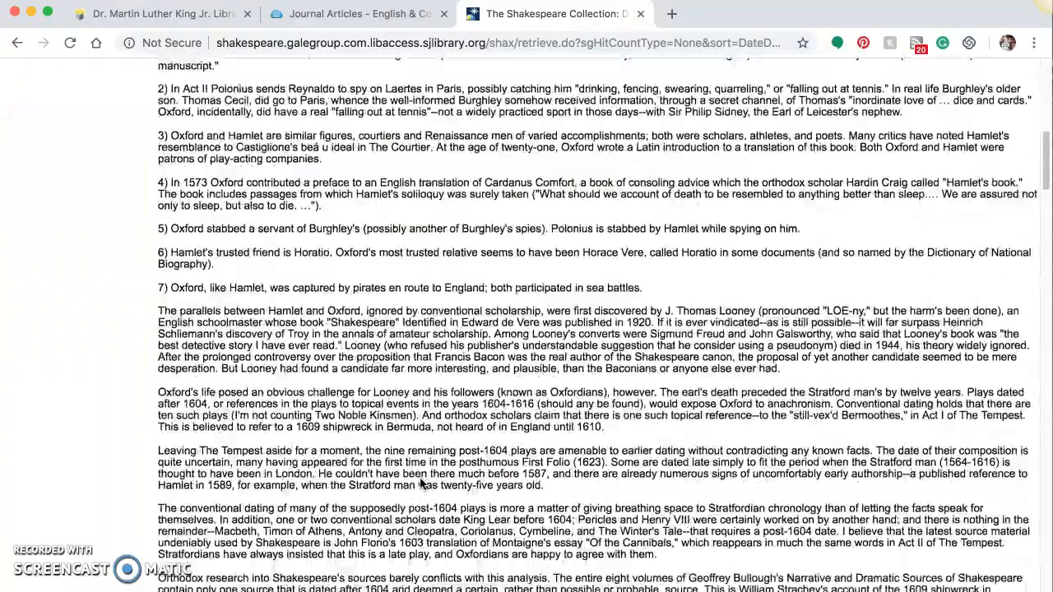
scroll(421, 484, "down", 20)
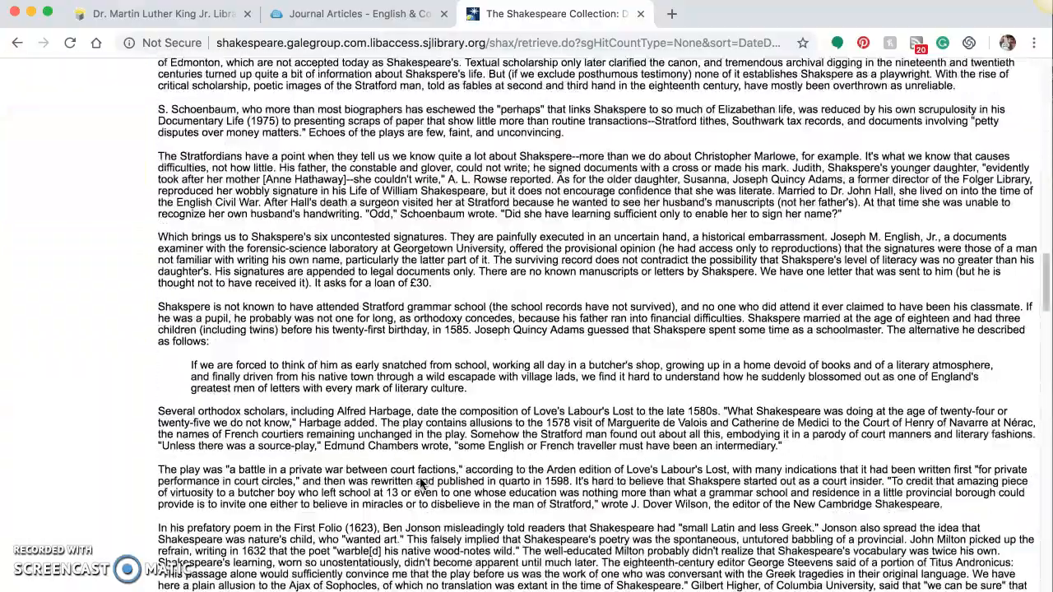
scroll(420, 484, "up", 20)
scroll(421, 484, "up", 15)
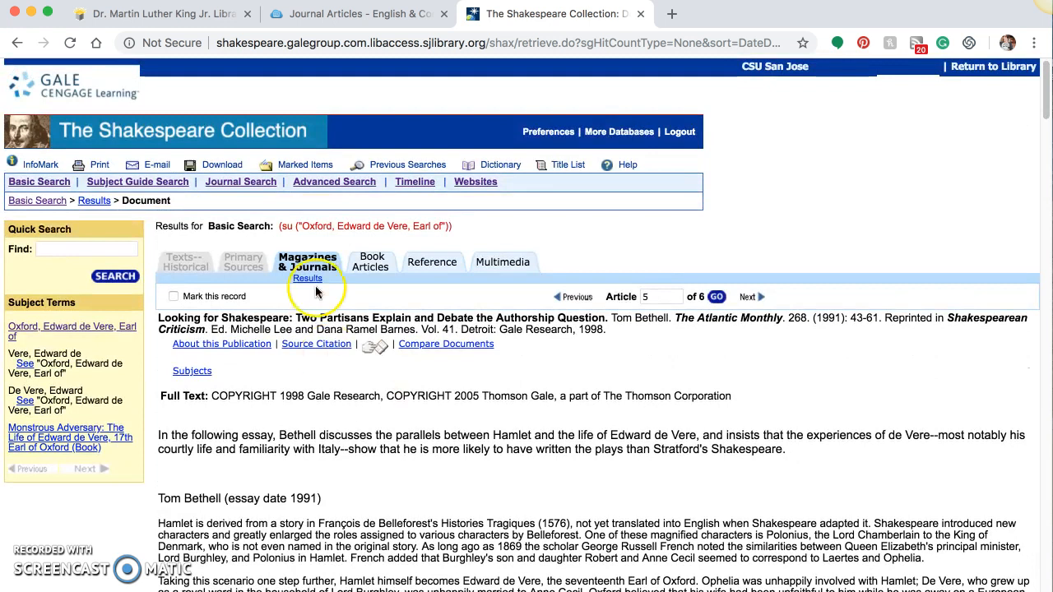
Return to the Earl of Oxford subject results and review the access options of the articles, including Find It
left_click(17, 42)
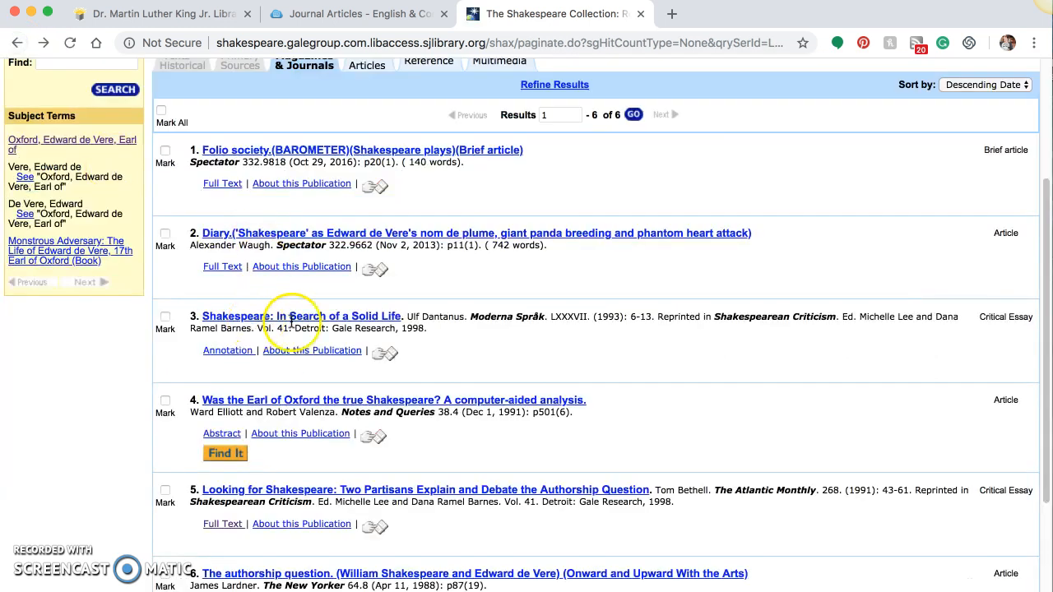
scroll(470, 321, "up", 3)
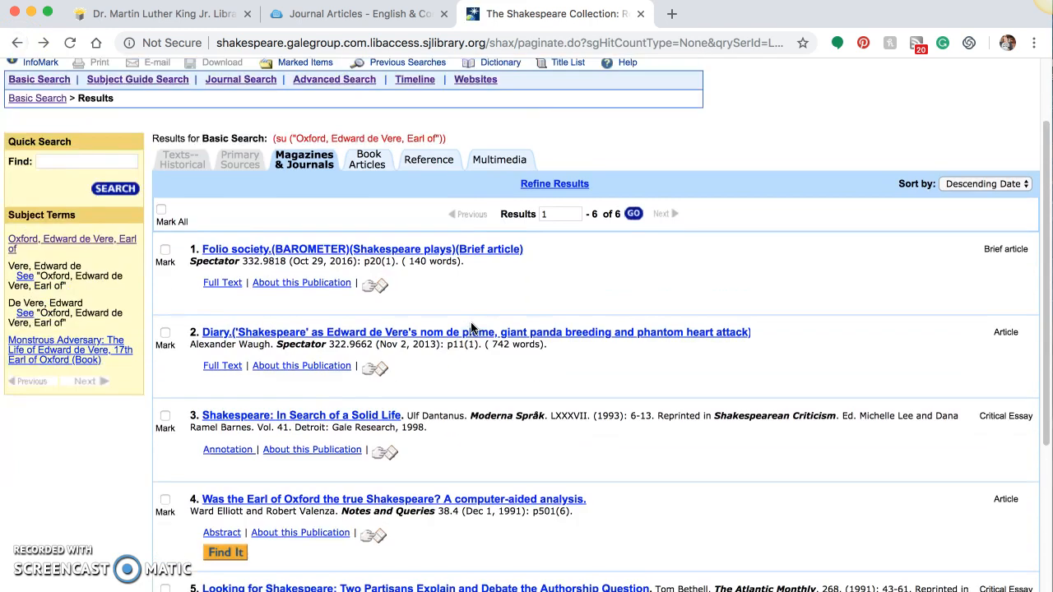
scroll(169, 396, "down", 3)
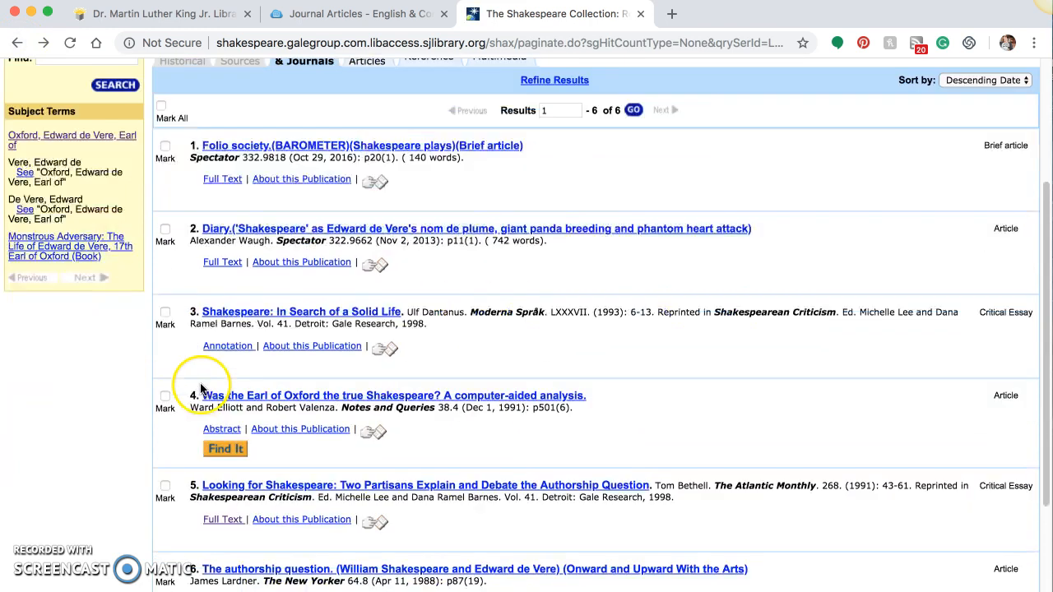
left_click(207, 445)
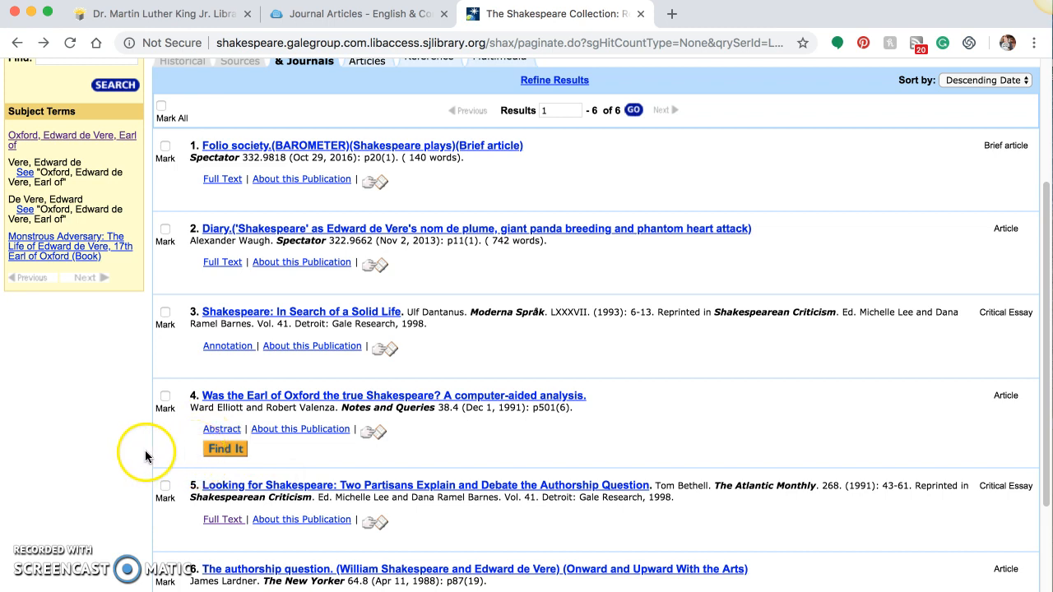
scroll(160, 447, "up", 1)
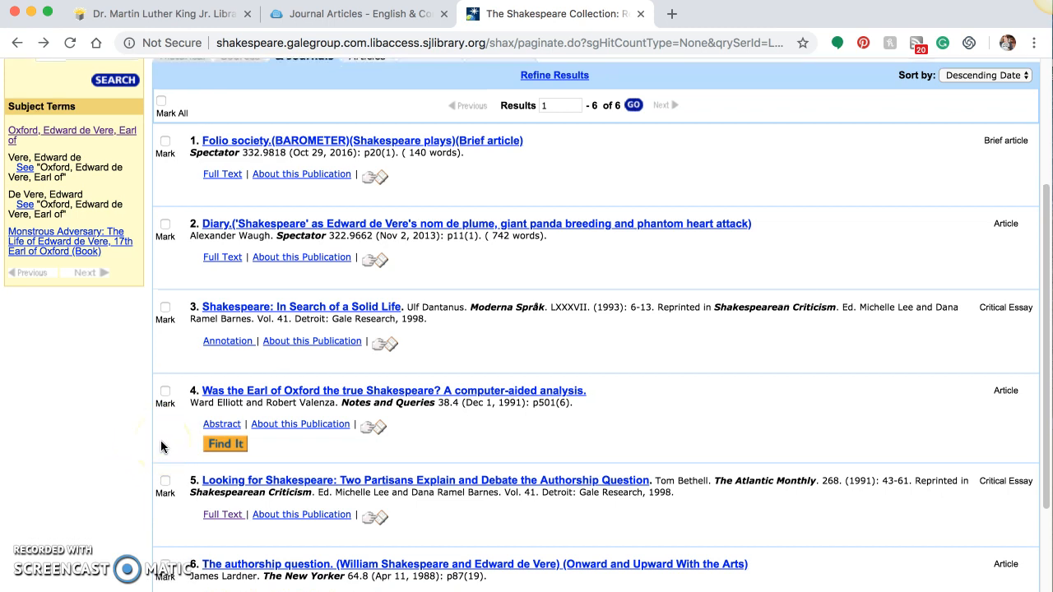
scroll(161, 446, "up", 5)
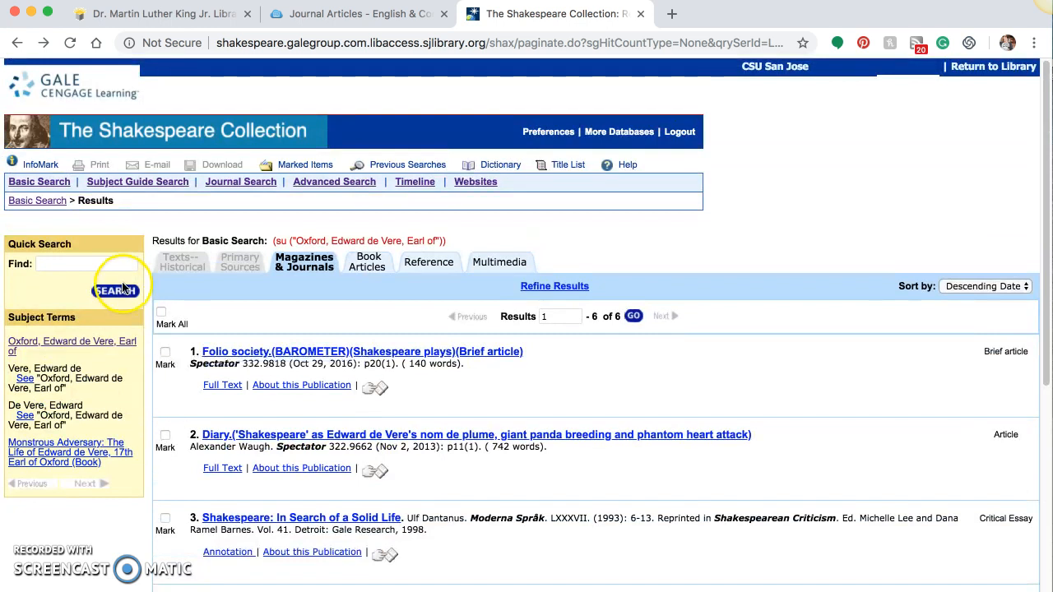
Return to the basic search form and replace the search term with "sex", searching by subject
left_click(37, 200)
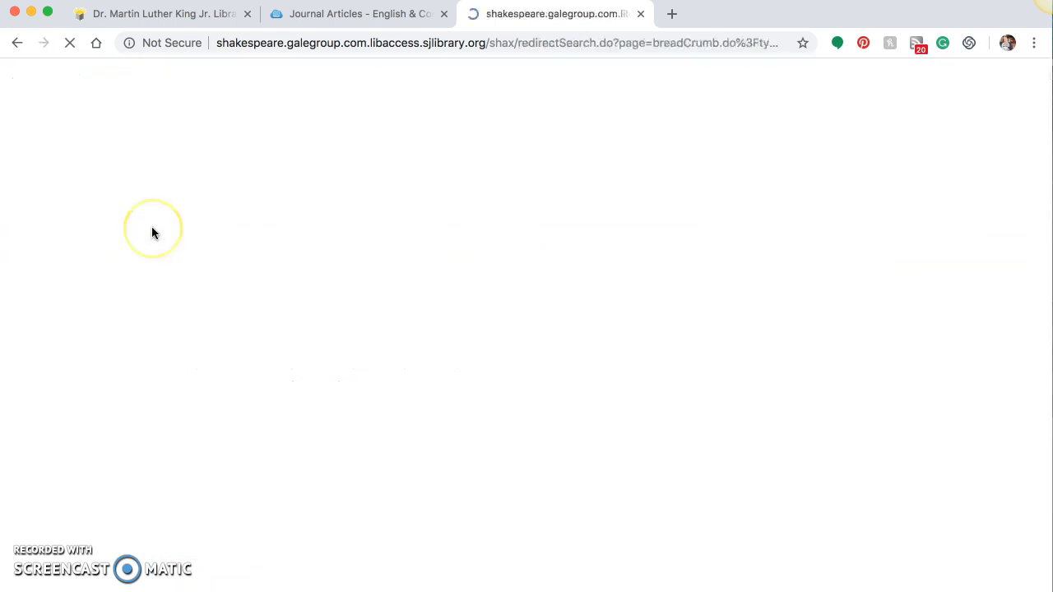
left_click(149, 283)
left_click(285, 283)
left_click_drag(282, 283, 157, 277)
key("BackSpace")
key("BackSpace")
key("BackSpace")
key("BackSpace")
key("BackSpace")
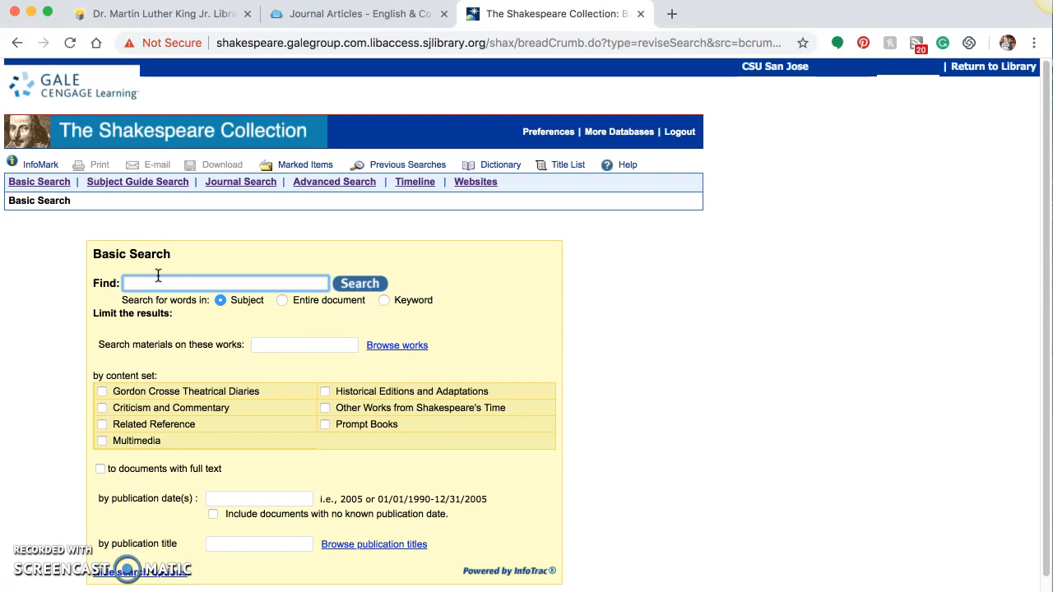
type("sex")
left_click(153, 313)
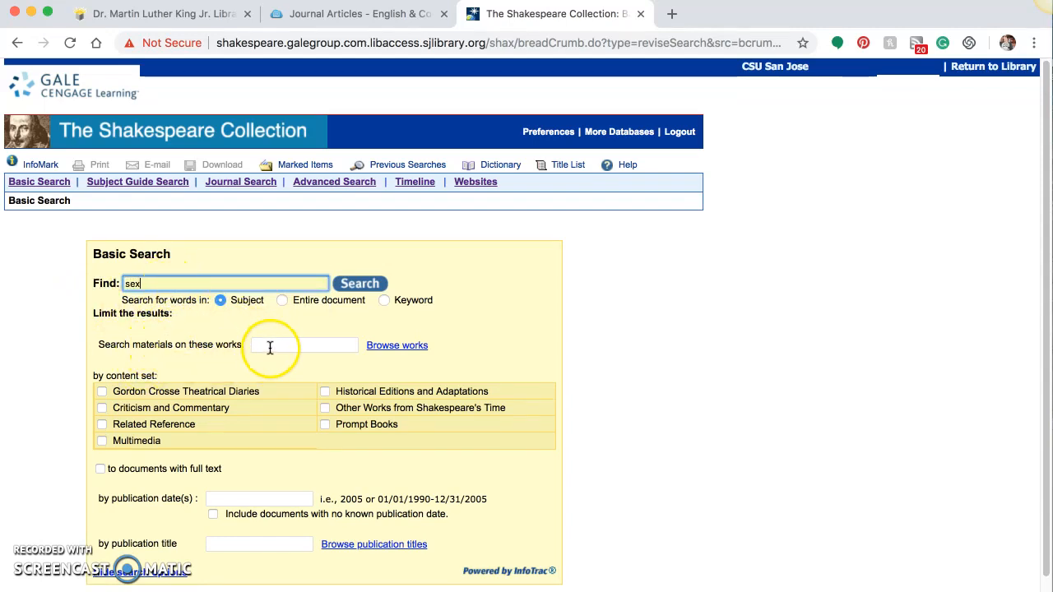
Limit the search to All's Well That Ends Well, Measure for Measure and Troilus and Cressida, and run it
left_click(405, 350)
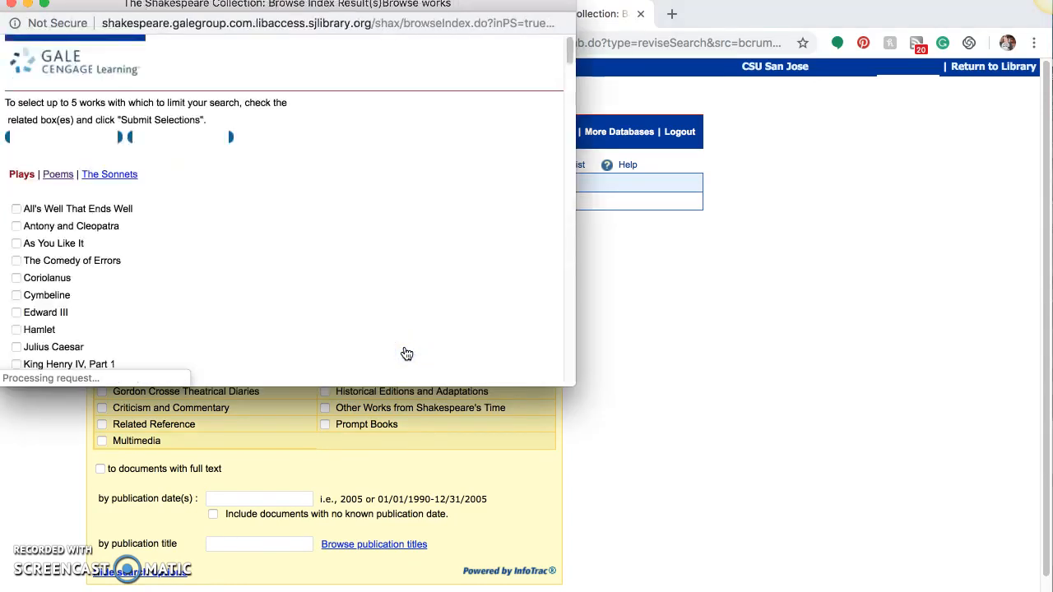
scroll(147, 237, "down", 5)
scroll(148, 240, "down", 15)
scroll(148, 243, "down", 10)
scroll(149, 244, "up", 20)
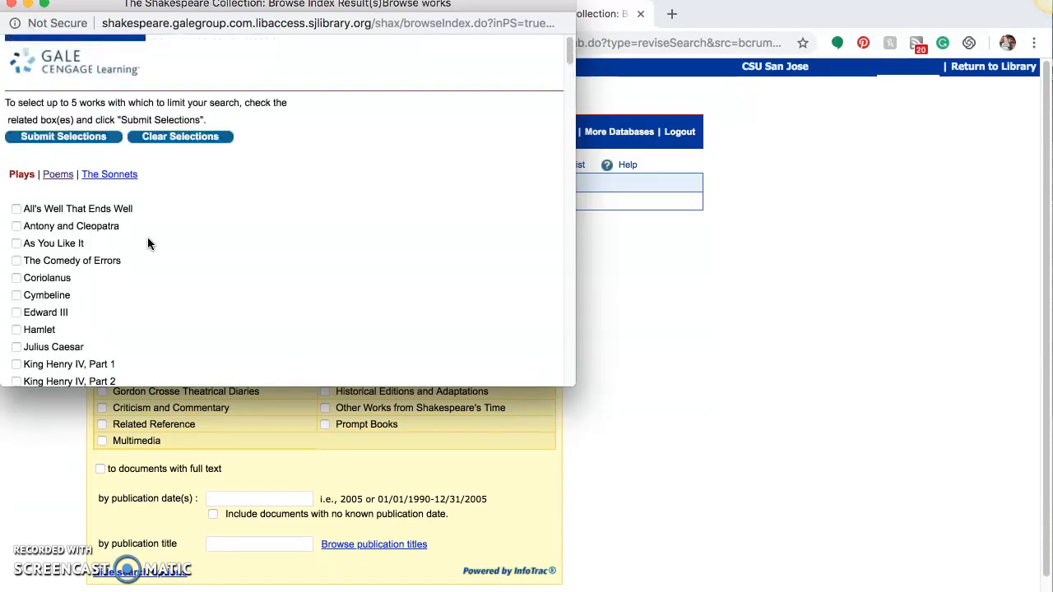
left_click(17, 209)
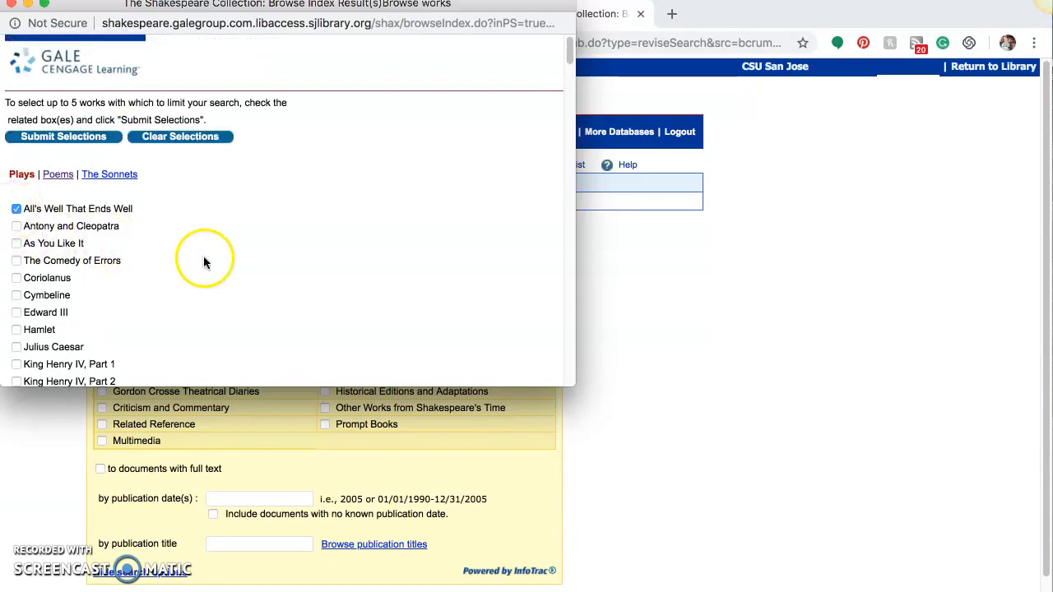
scroll(205, 262, "down", 5)
left_click(16, 274)
scroll(304, 265, "down", 2)
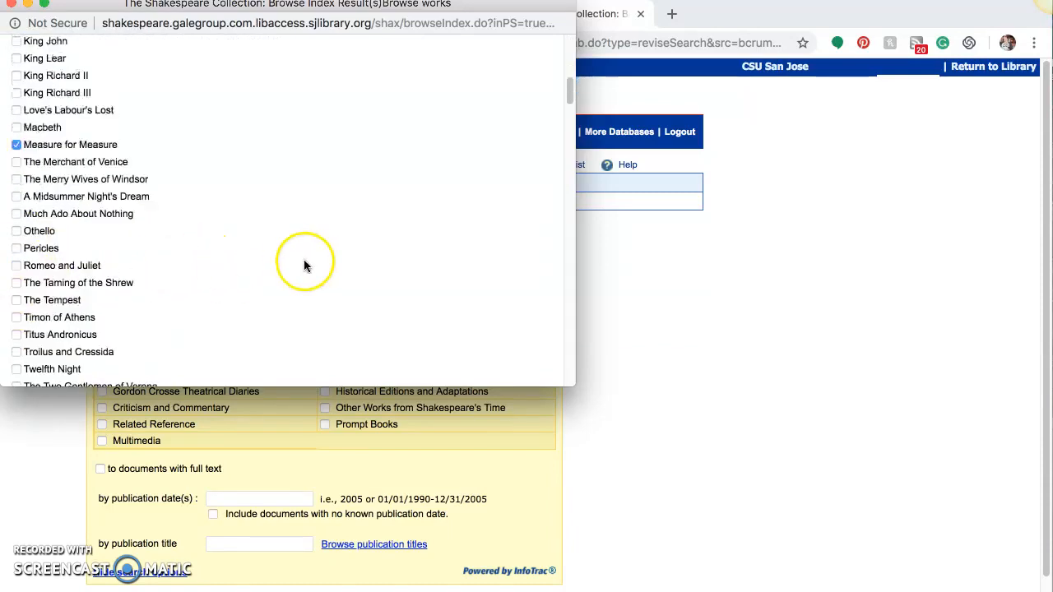
scroll(304, 265, "down", 3)
left_click(17, 213)
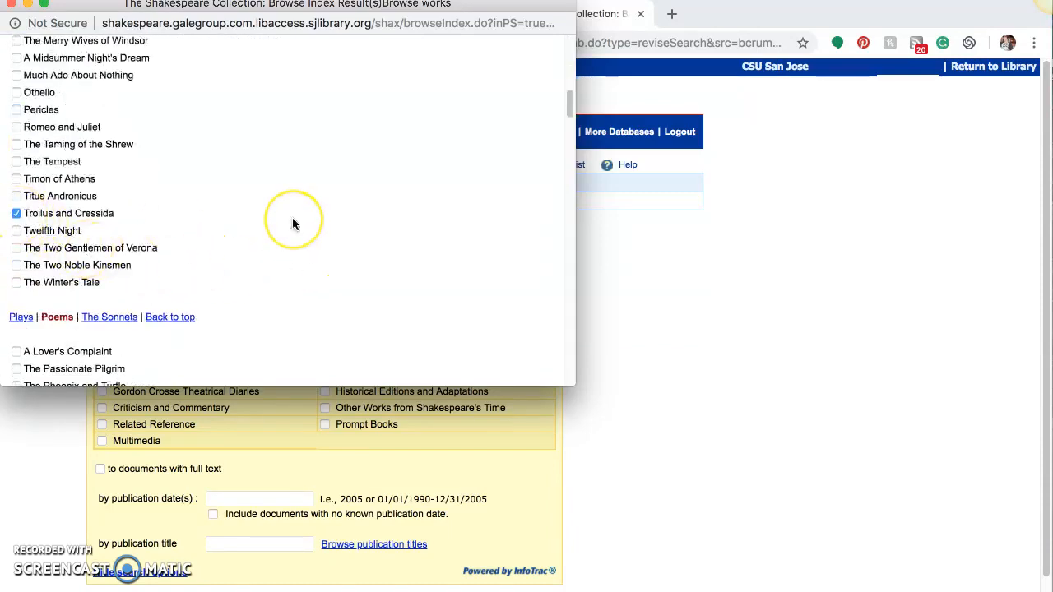
scroll(292, 217, "up", 10)
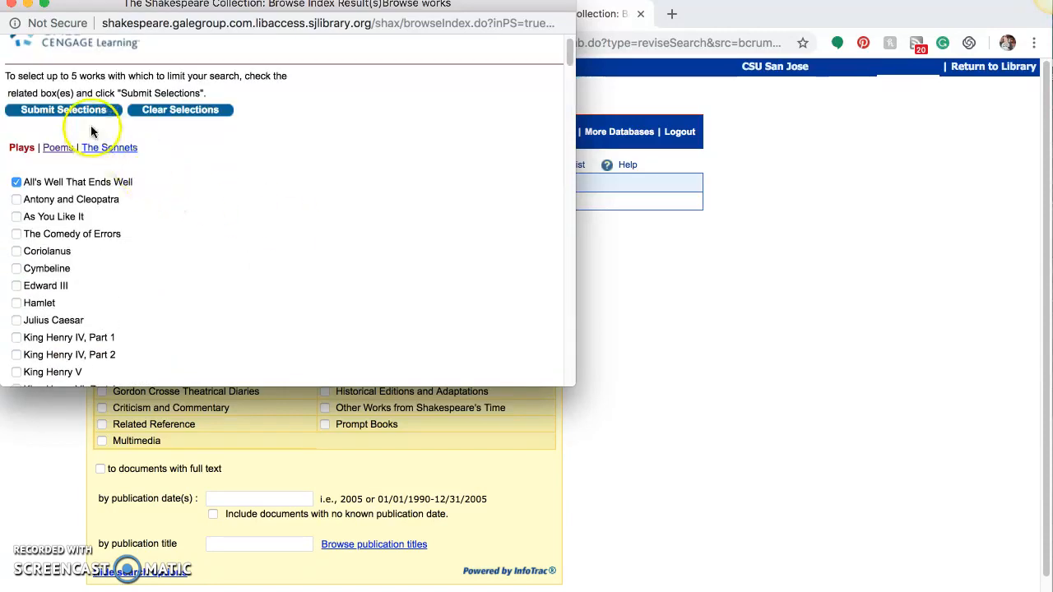
left_click(70, 119)
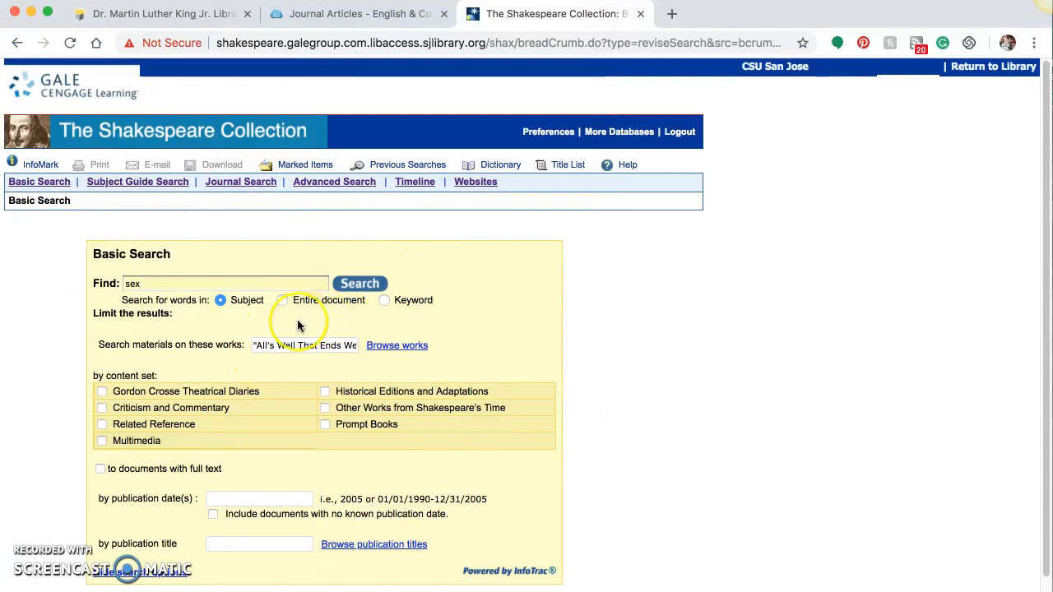
left_click(367, 288)
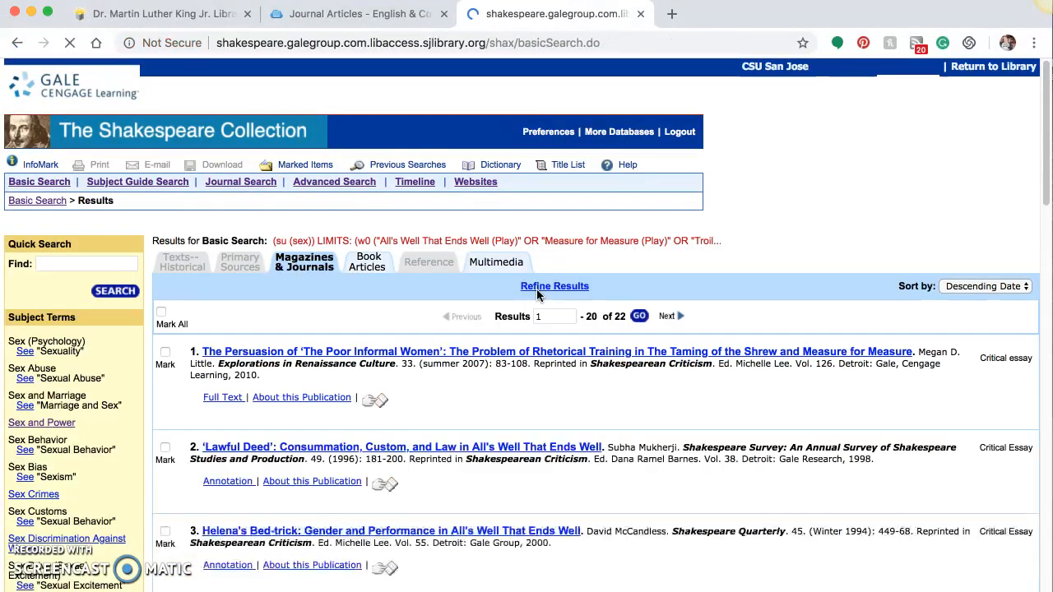
Narrow the results to the subject term "Sex and Power" and look through the listed articles
left_click(666, 316)
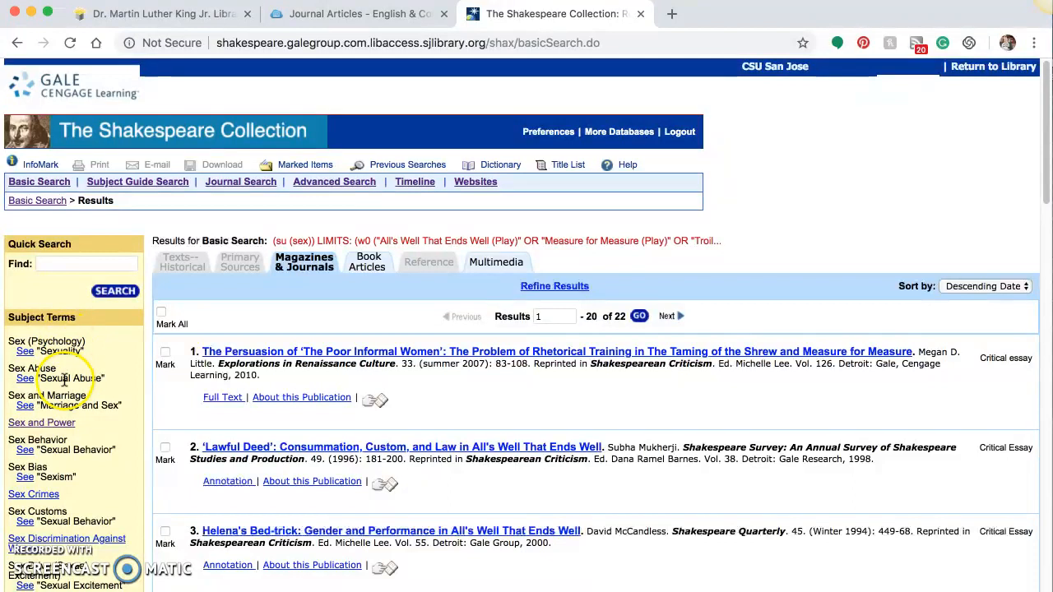
scroll(74, 468, "down", 1)
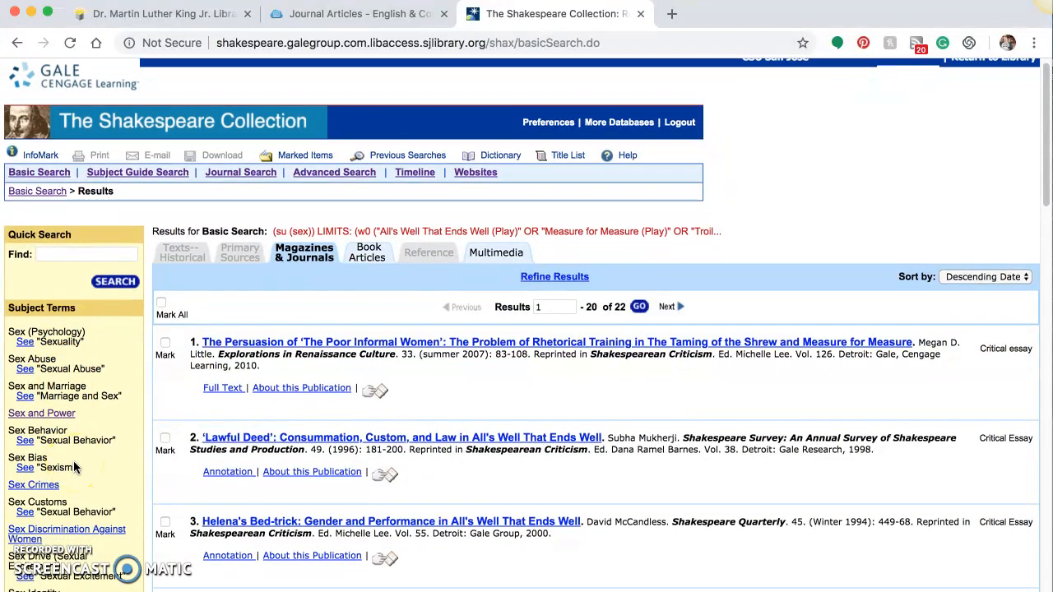
scroll(66, 460, "down", 2)
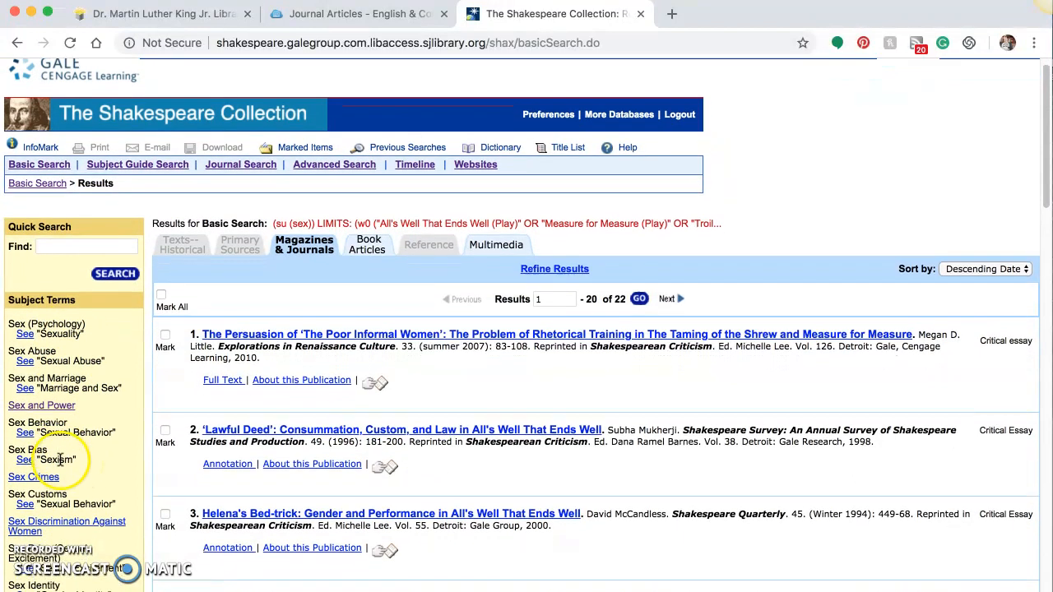
scroll(64, 475, "down", 2)
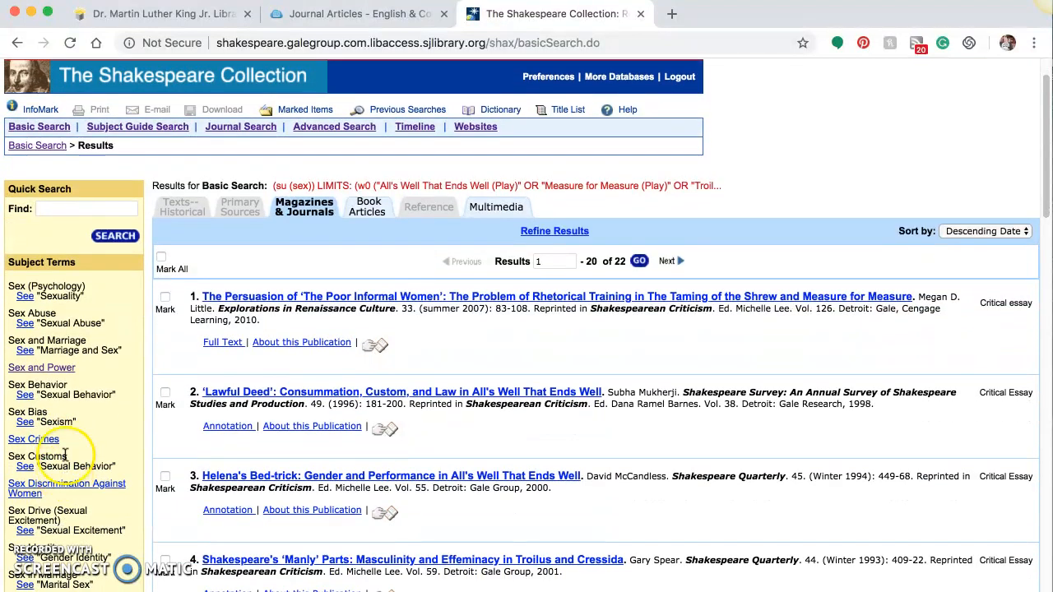
left_click(69, 372)
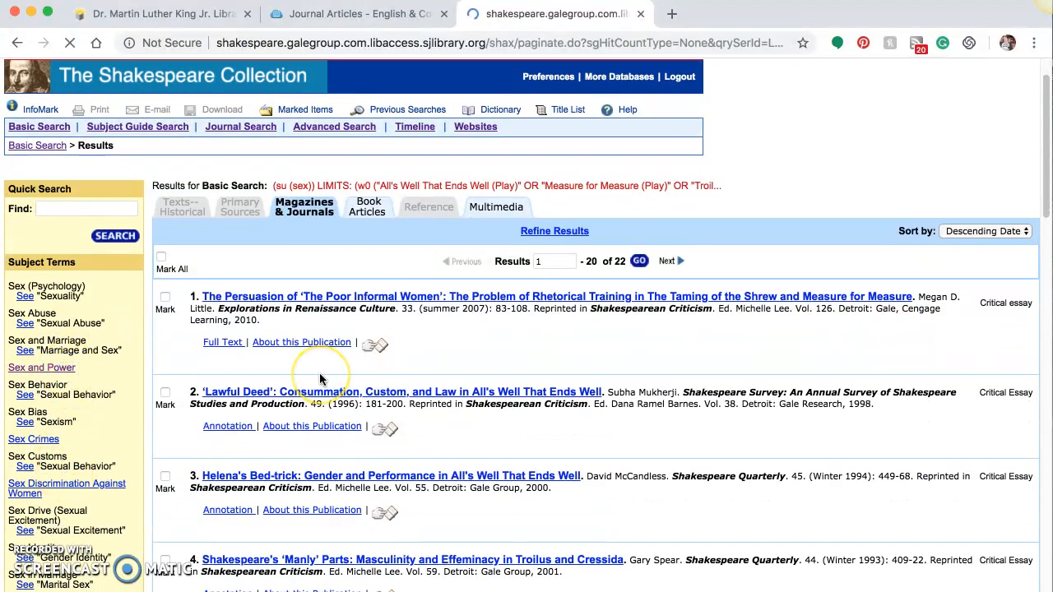
scroll(518, 384, "down", 5)
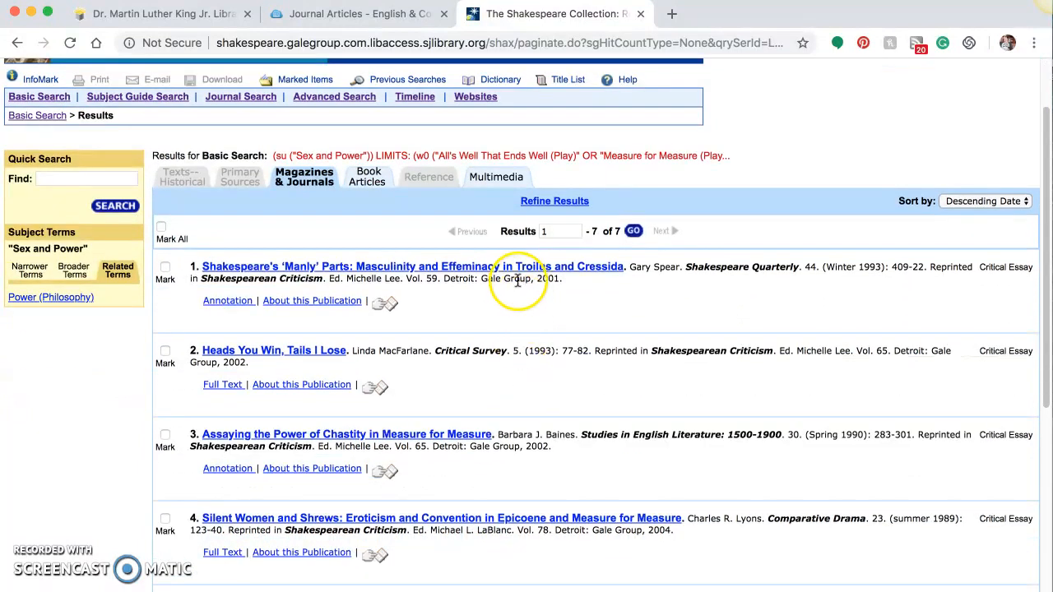
scroll(514, 288, "down", 1)
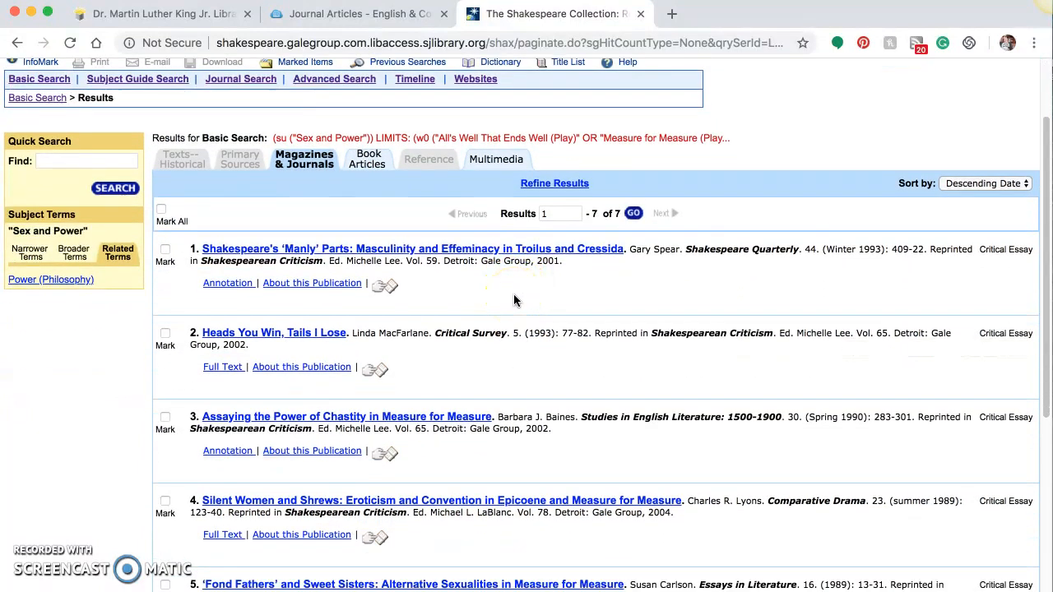
left_click(513, 286)
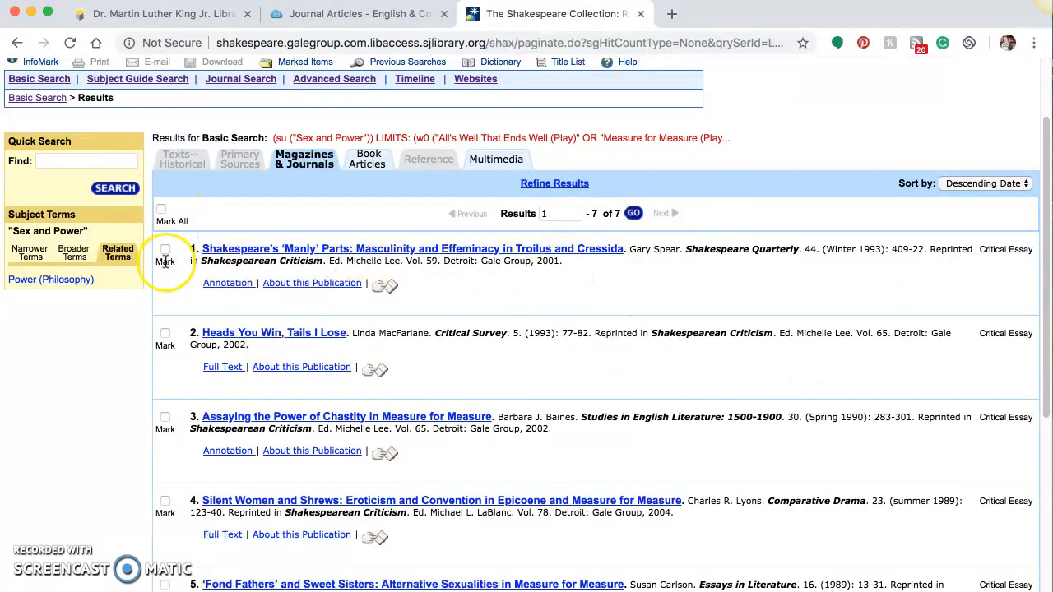
Mark the article "Assaying the Power of Chastity in Measure for Measure" and open the list of marked items
left_click(166, 420)
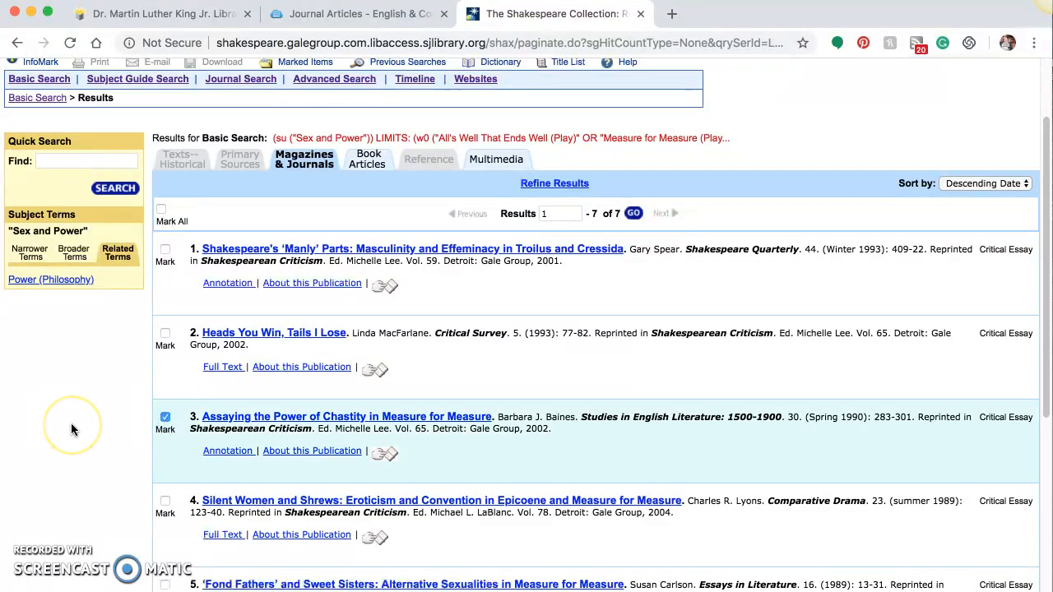
scroll(71, 423, "up", 2)
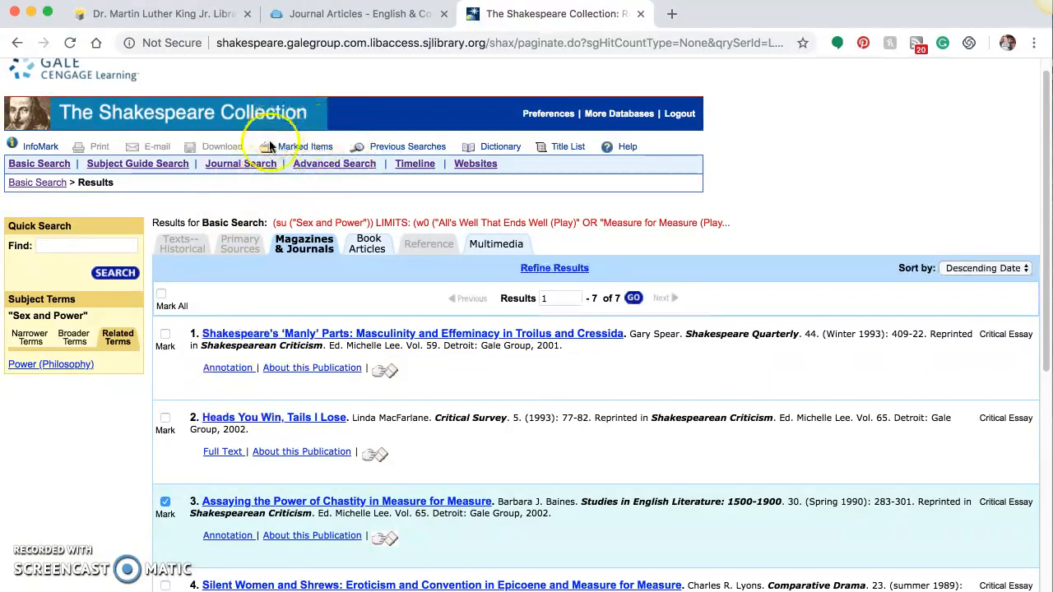
left_click(305, 146)
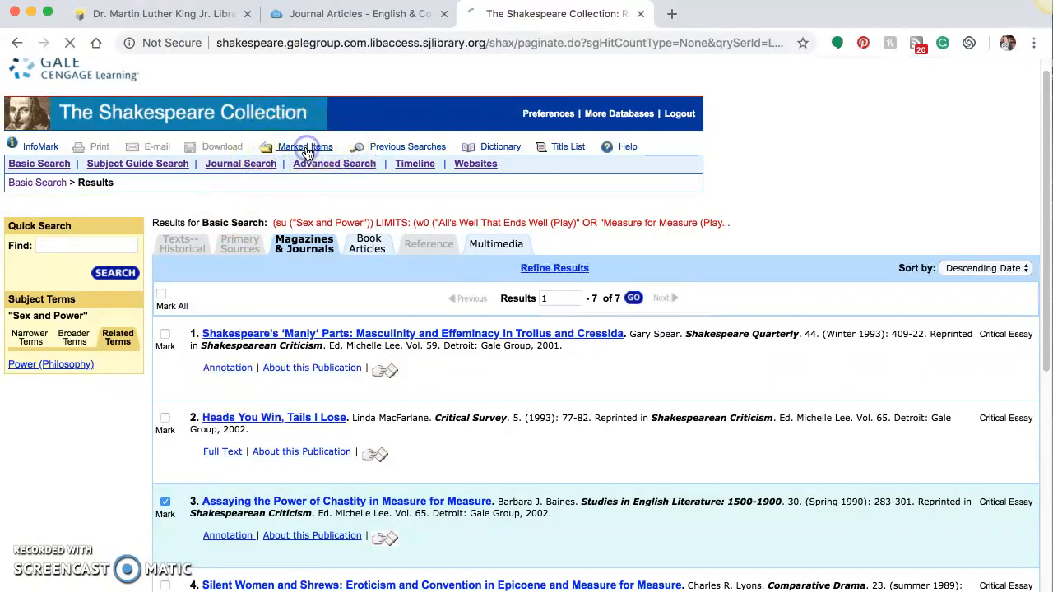